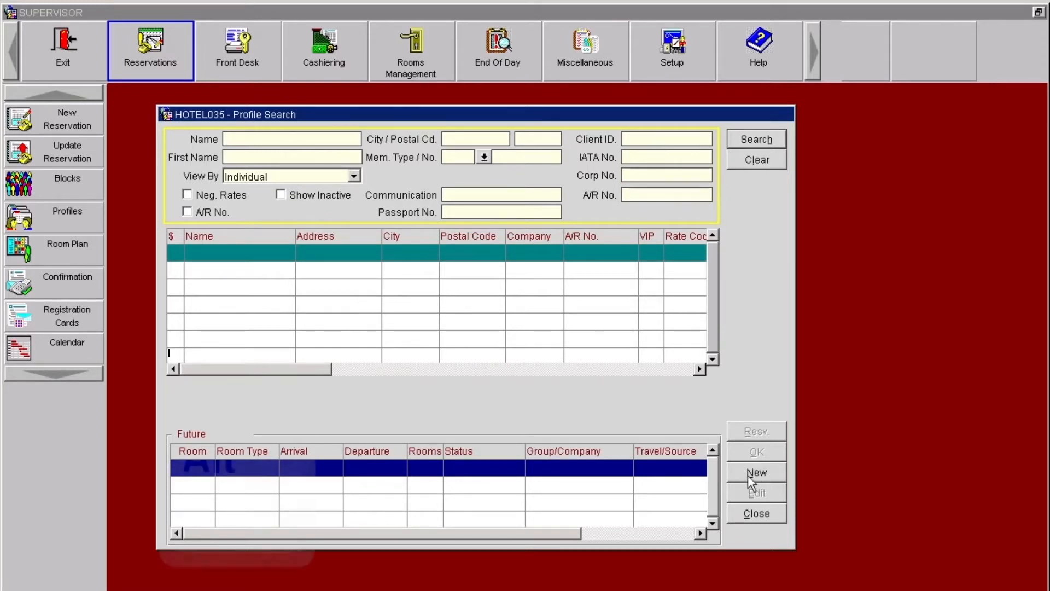
Step: Create a new individual profile and enter the guest's last name and first name
key("alt")
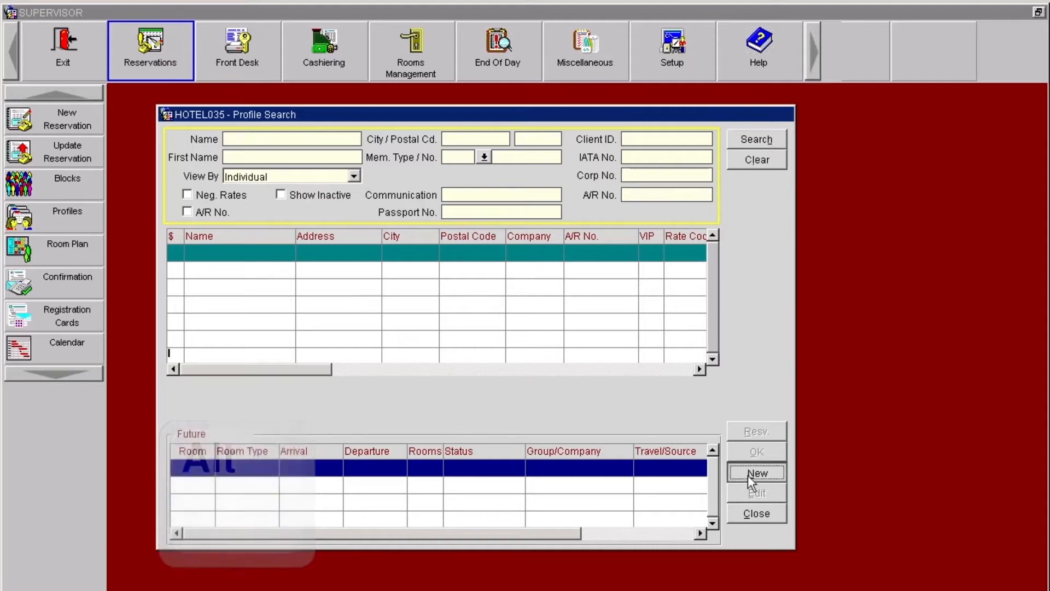
key("alt+n")
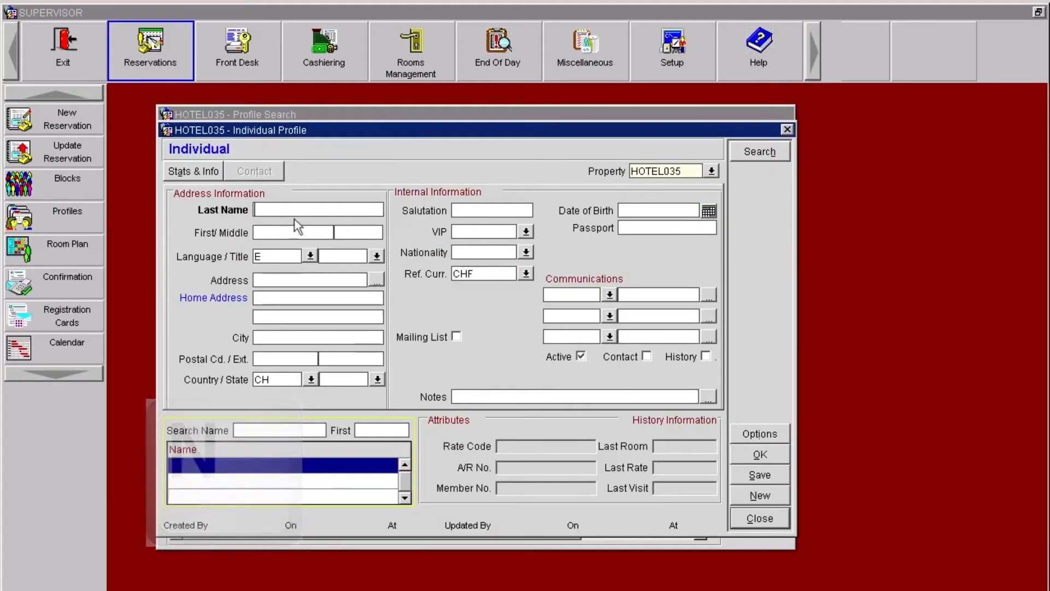
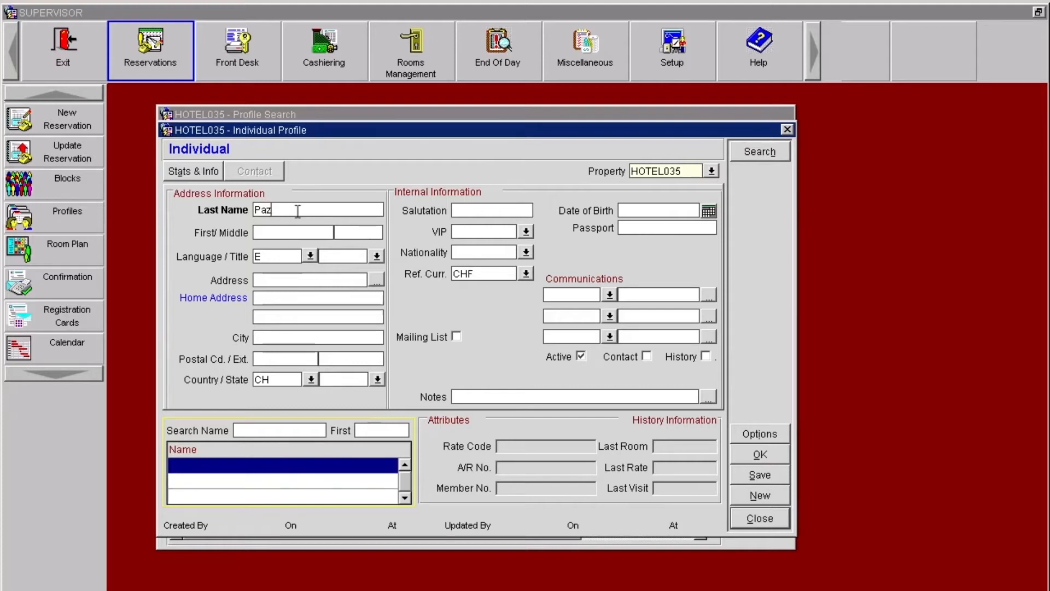
key("Tab")
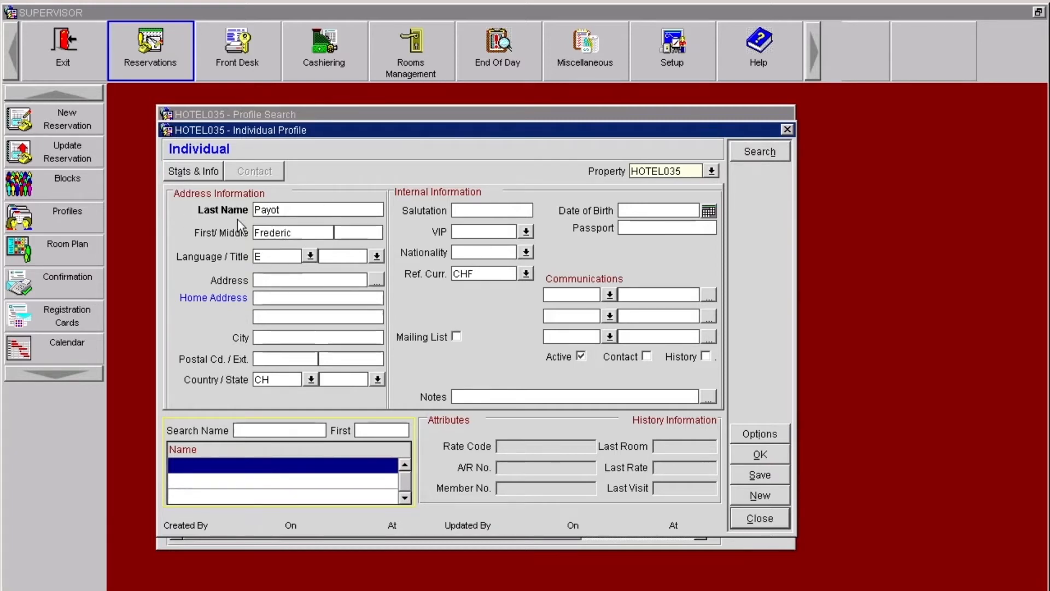
Step: Look up Switzerland in the nationalities list and set the guest's nationality to CH
left_click(493, 252)
left_click(527, 252)
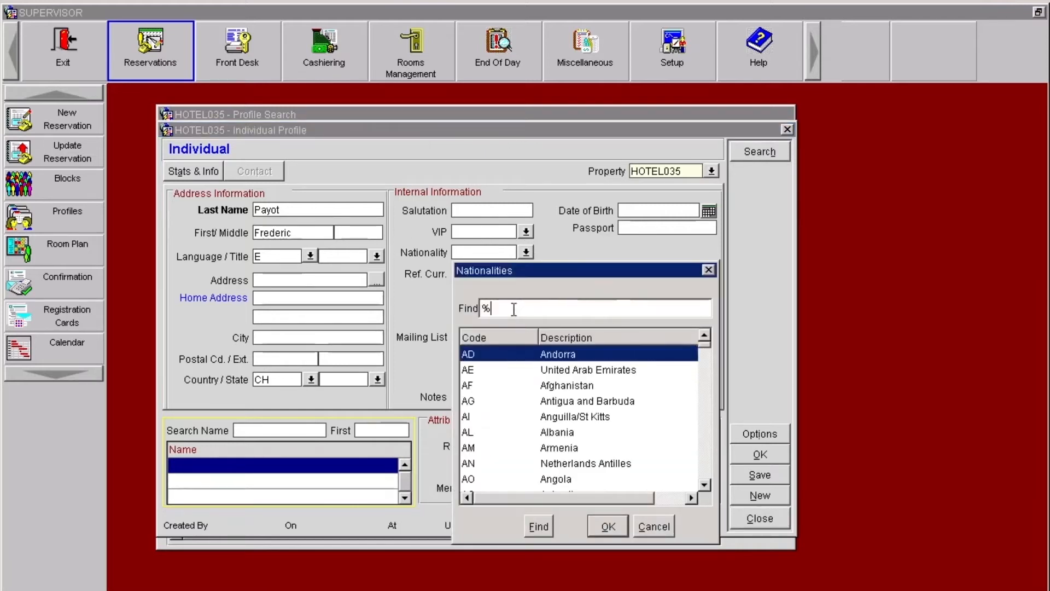
type("swit")
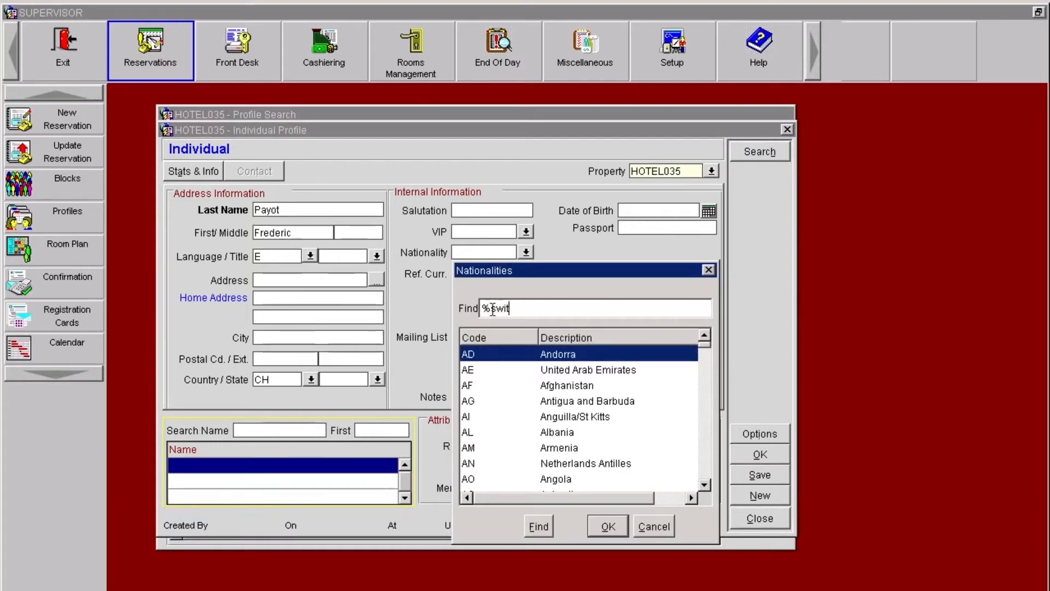
left_click(541, 527)
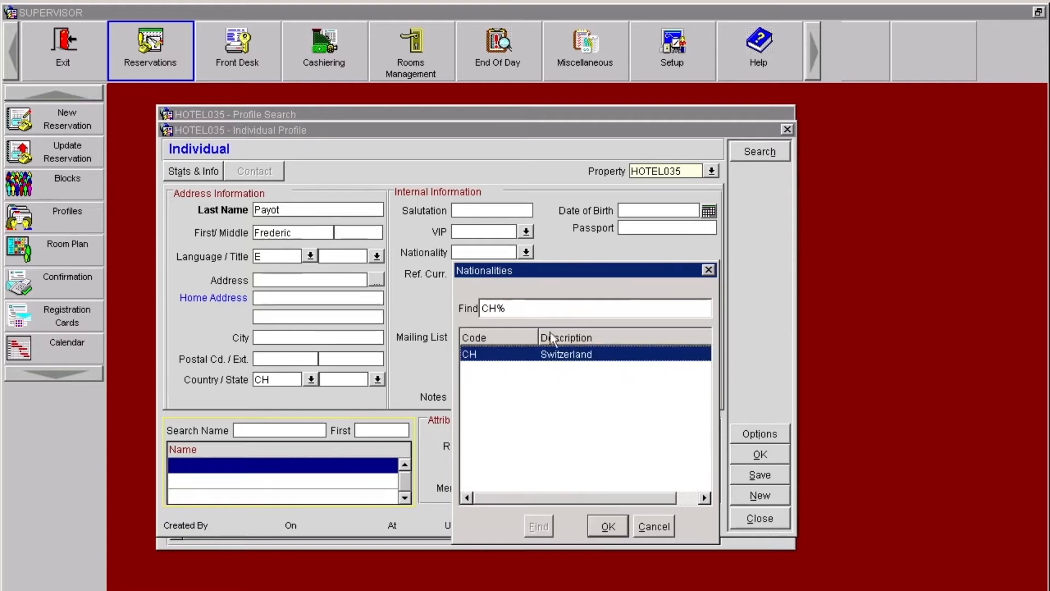
left_click(607, 526)
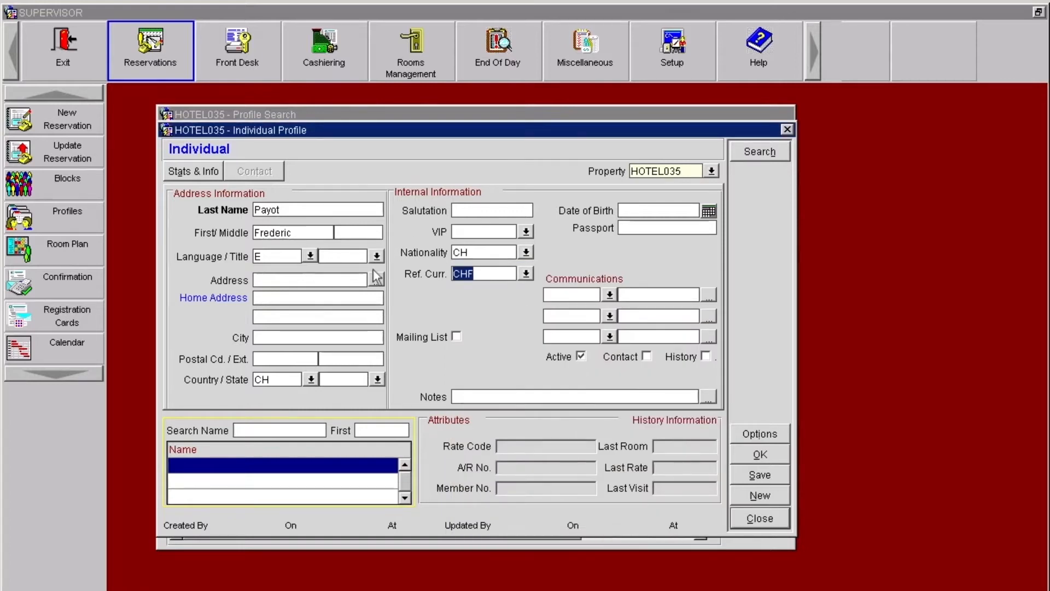
Step: Add the Non-Smoking Room preference from the SMOKING group without distributing it to other properties, and confirm the guest profile
left_click(739, 432)
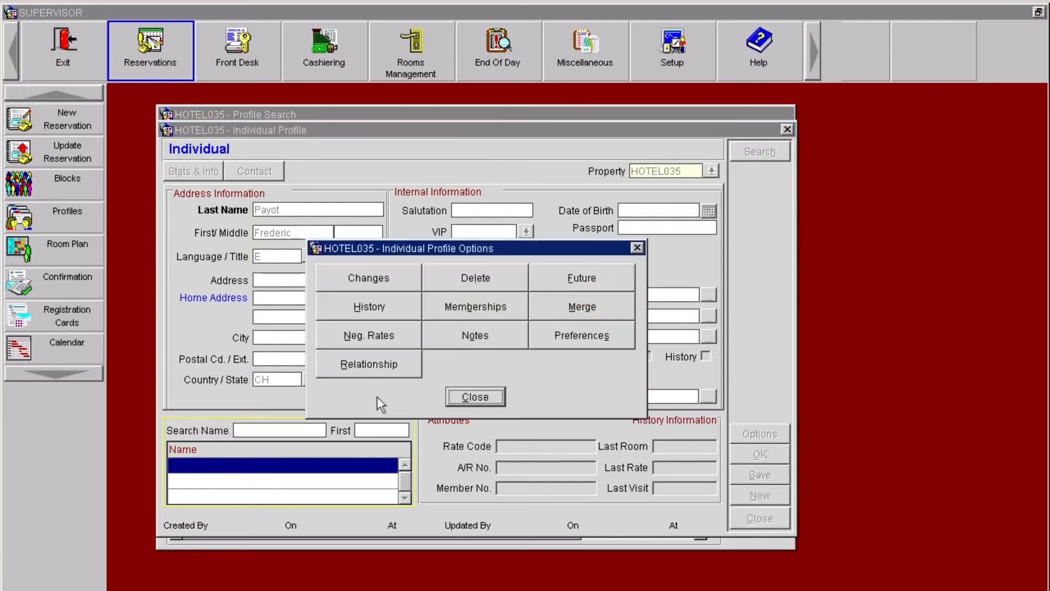
left_click(630, 339)
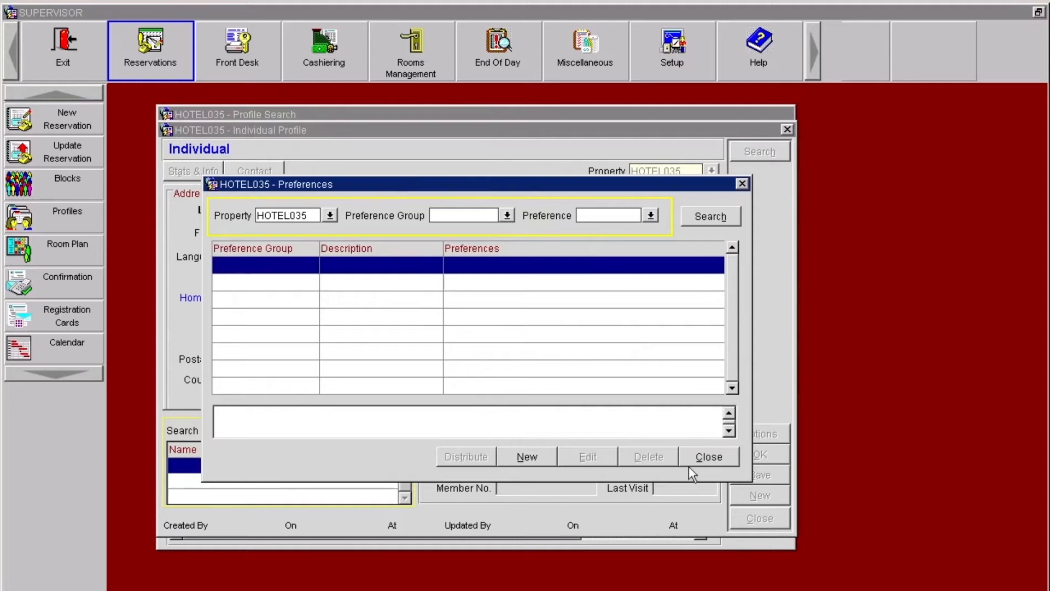
left_click(526, 458)
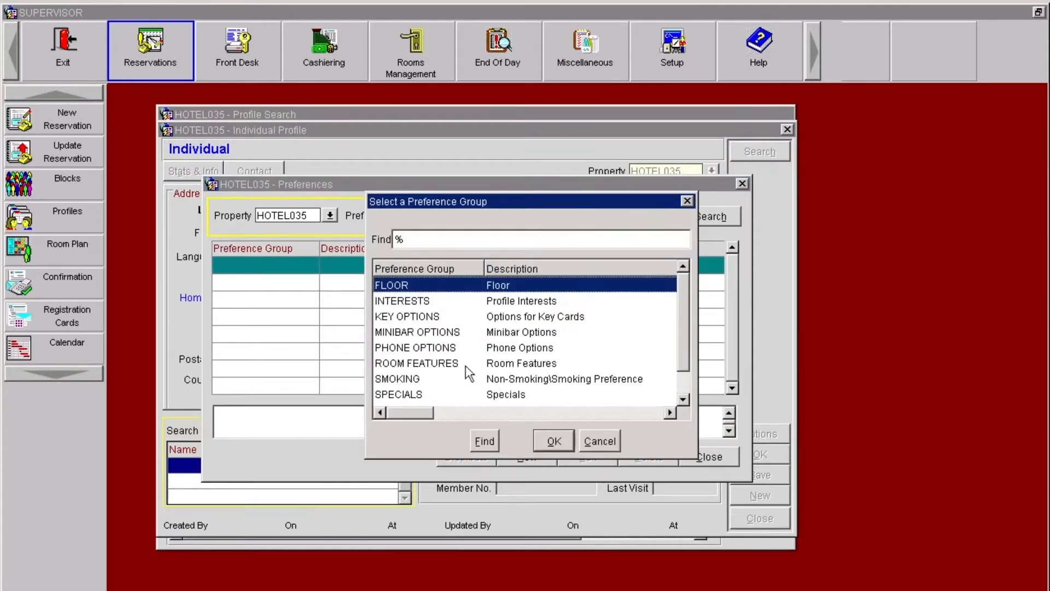
left_click(394, 382)
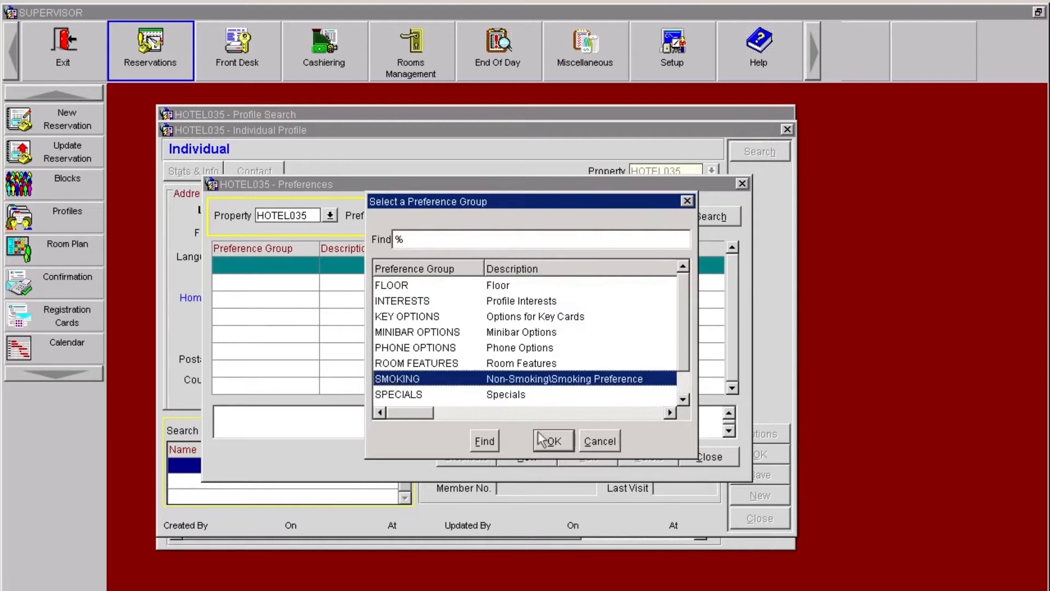
left_click(553, 441)
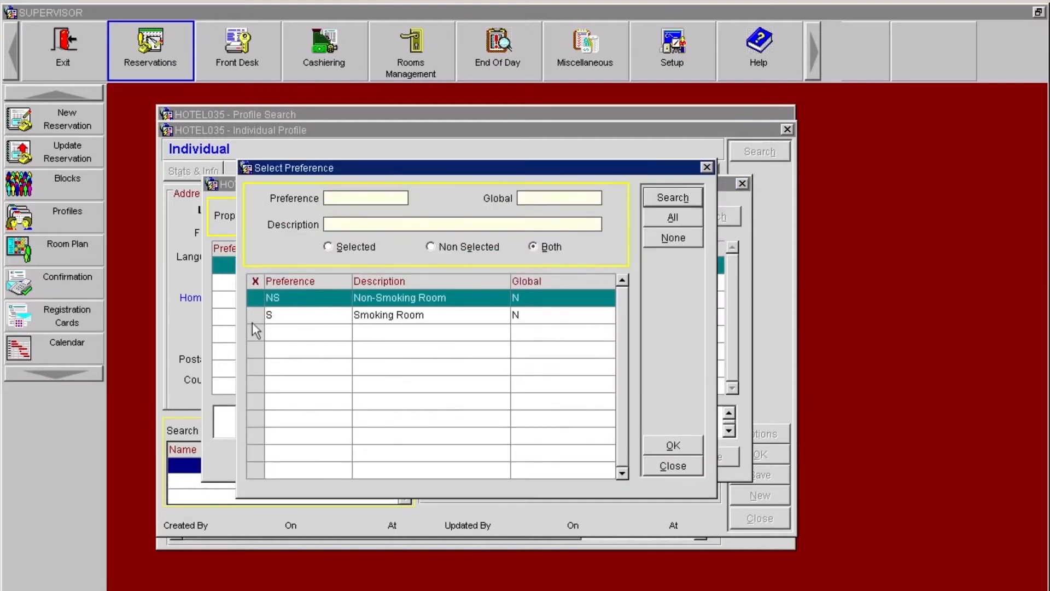
left_click(255, 297)
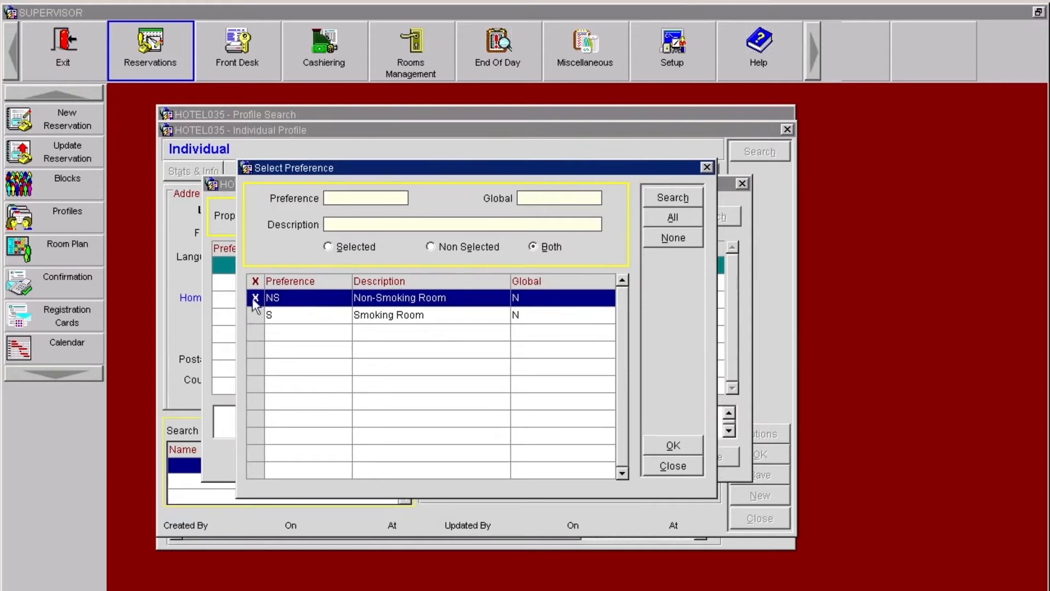
left_click(674, 444)
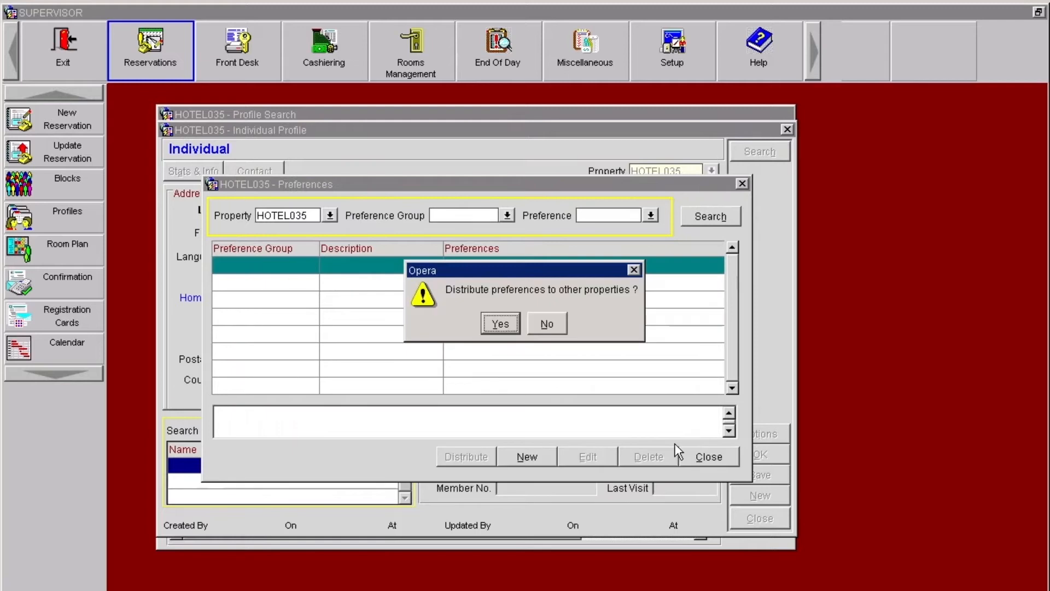
left_click(543, 324)
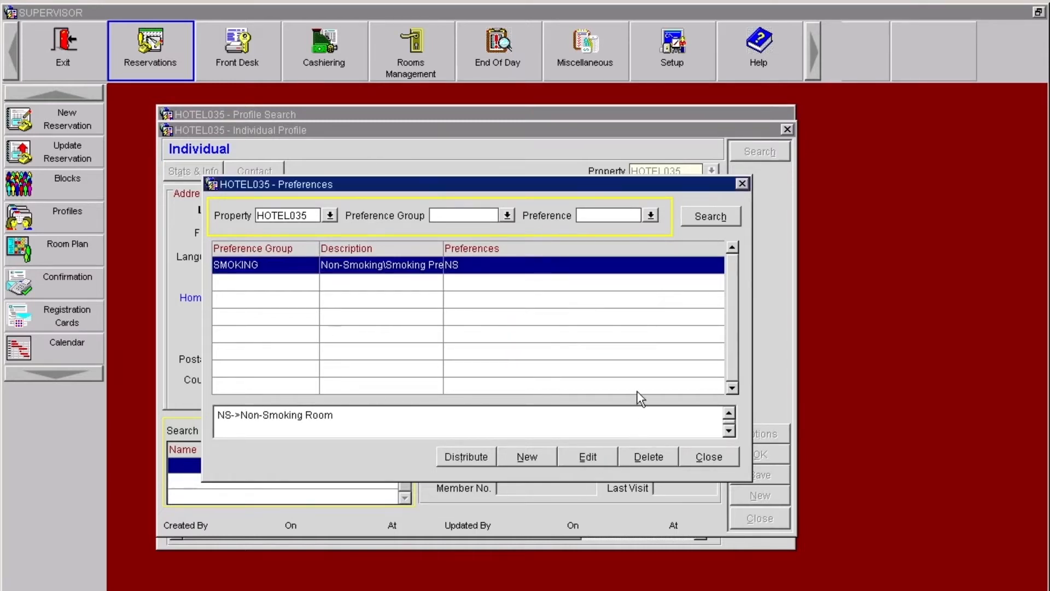
left_click(710, 457)
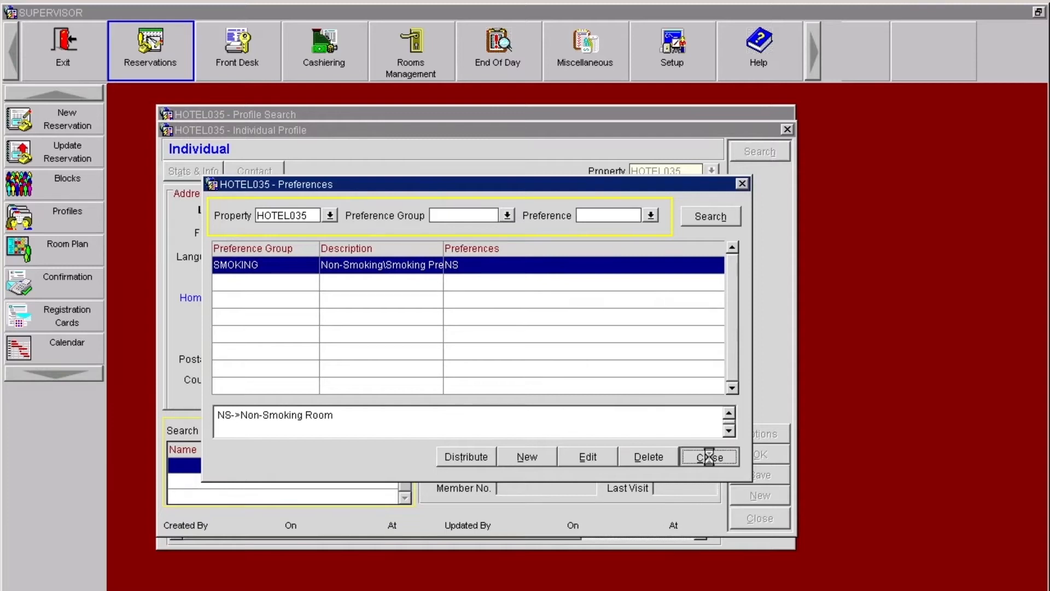
left_click(499, 393)
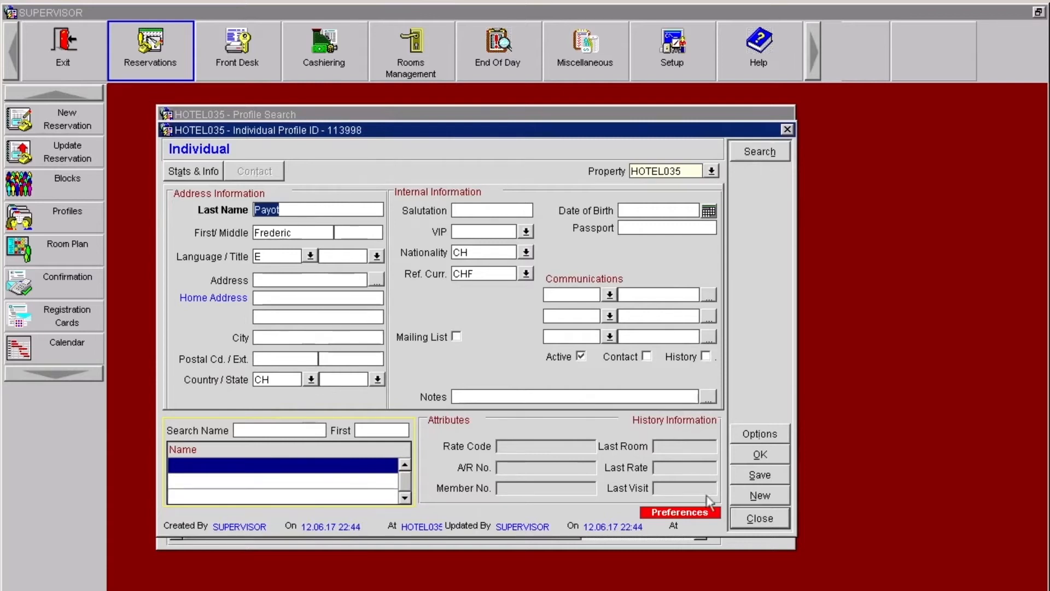
left_click(764, 454)
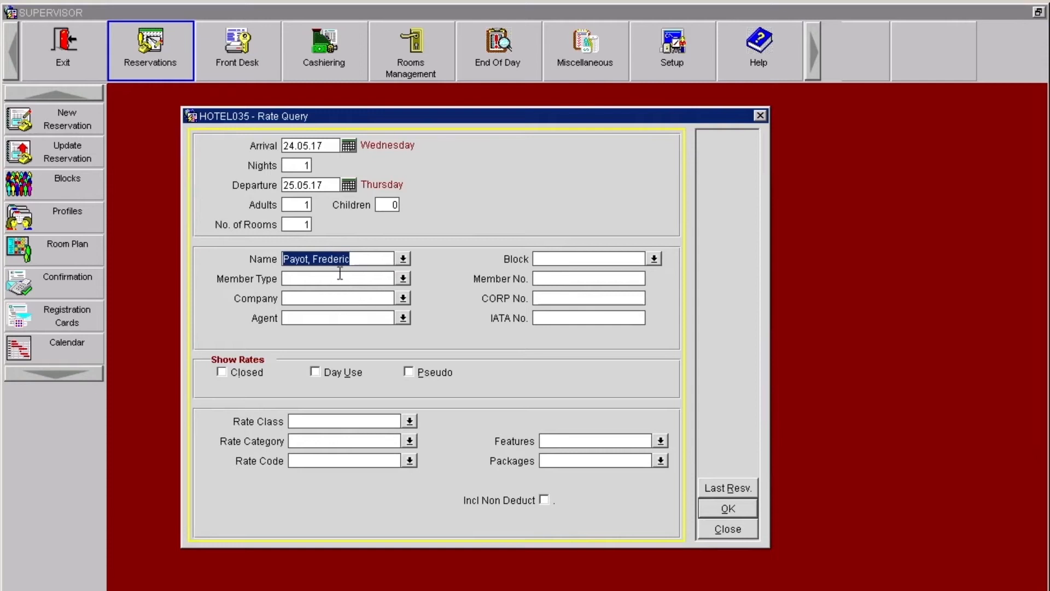
Step: Start a new company profile from the rate query's company lookup and name the account Nestle
left_click(316, 299)
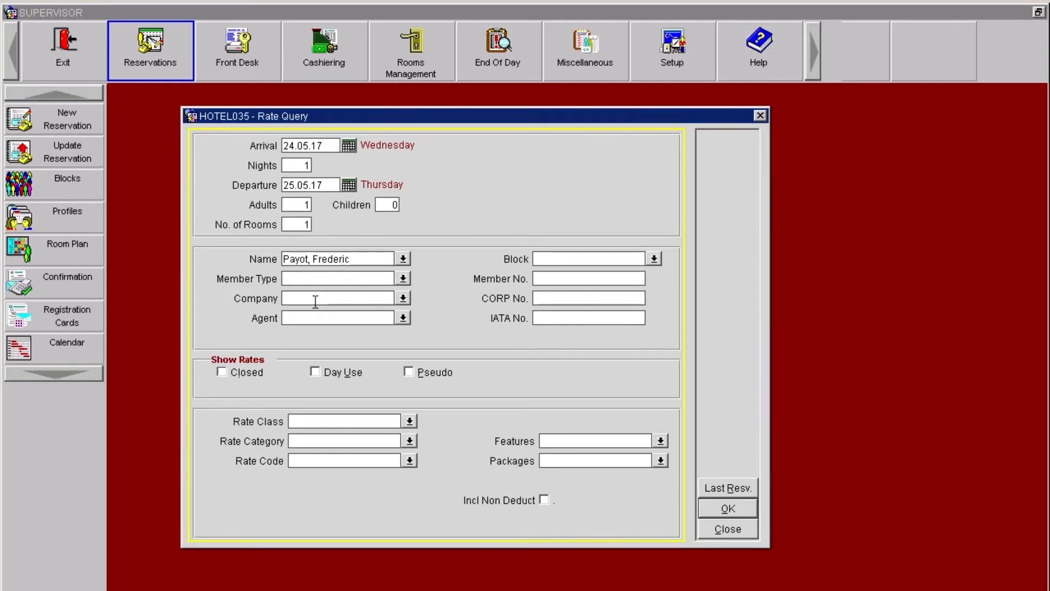
left_click(404, 300)
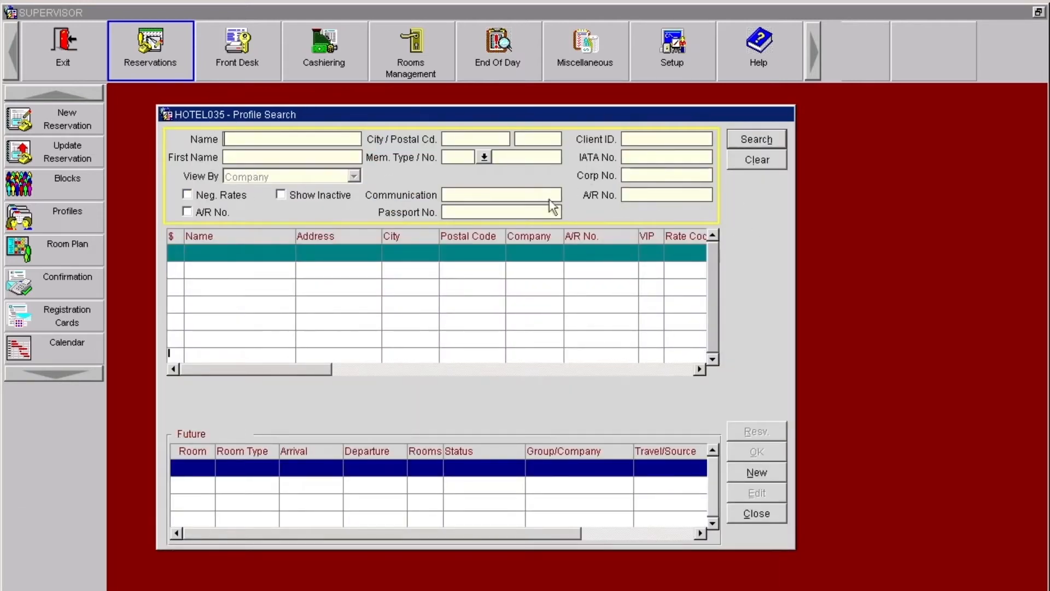
left_click(768, 471)
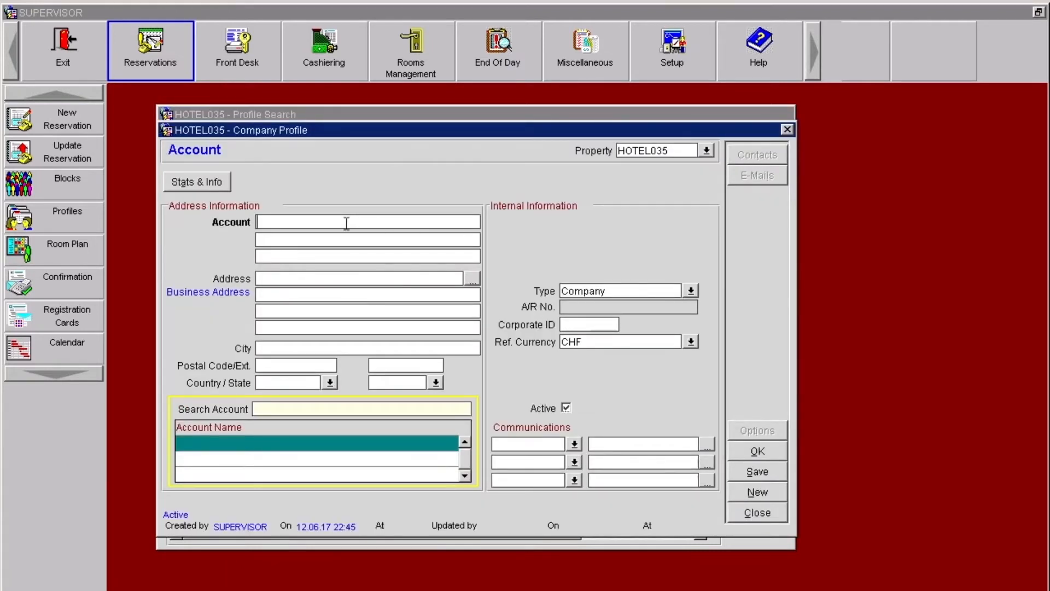
type("Nestle")
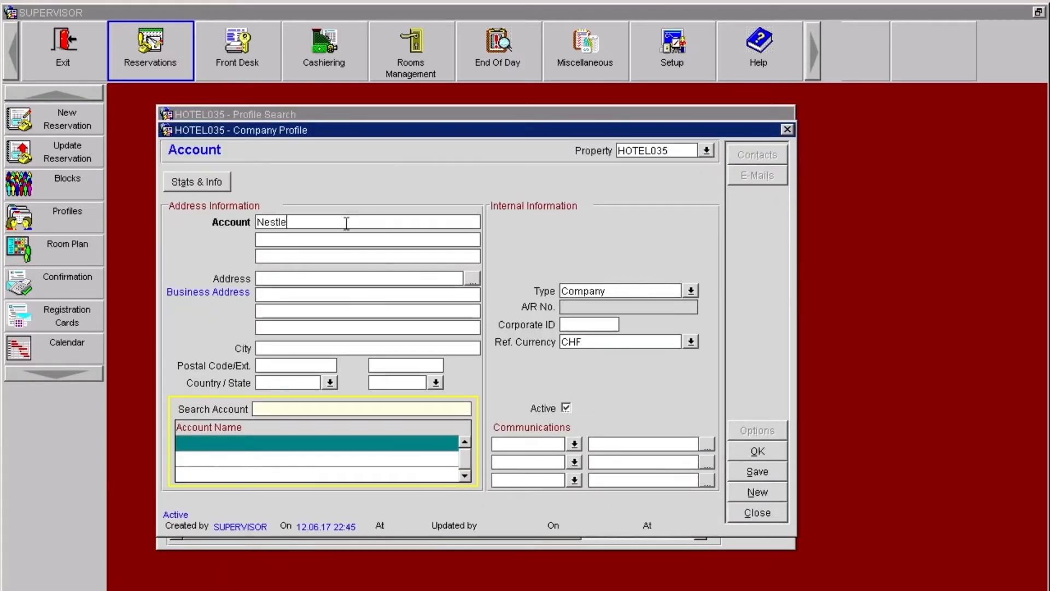
key("Tab")
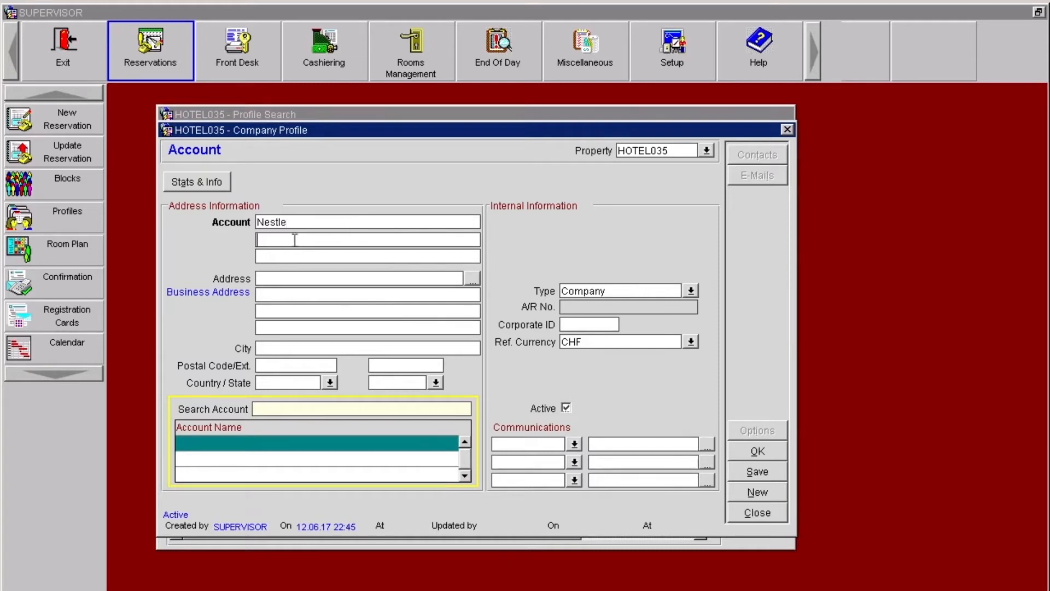
Step: Fill in the company's business street address, postal code and city, and set the country to CH
left_click(286, 294)
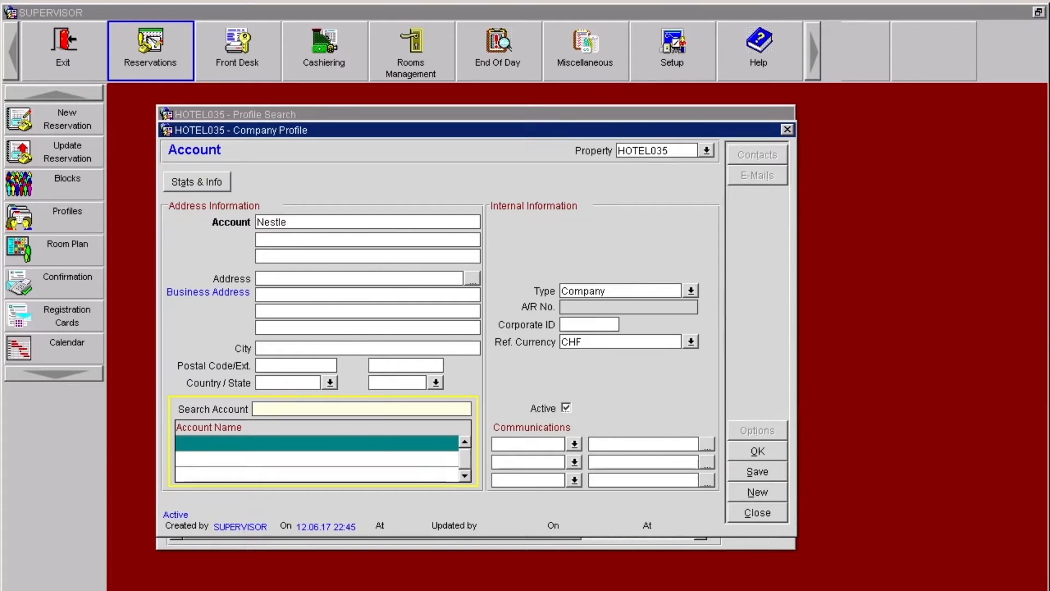
type("Bouleva")
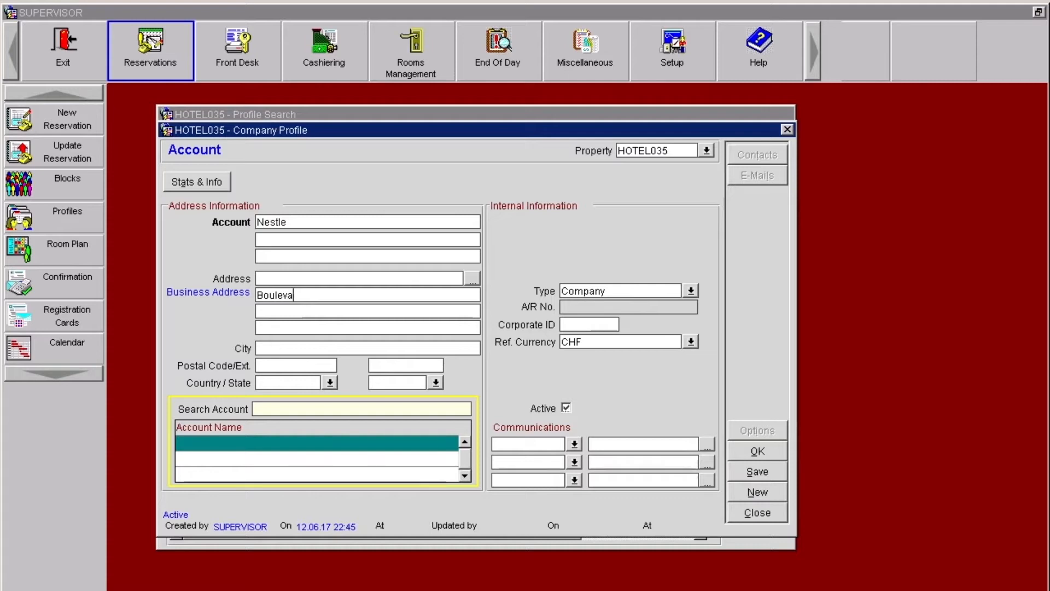
type("rd Nestle")
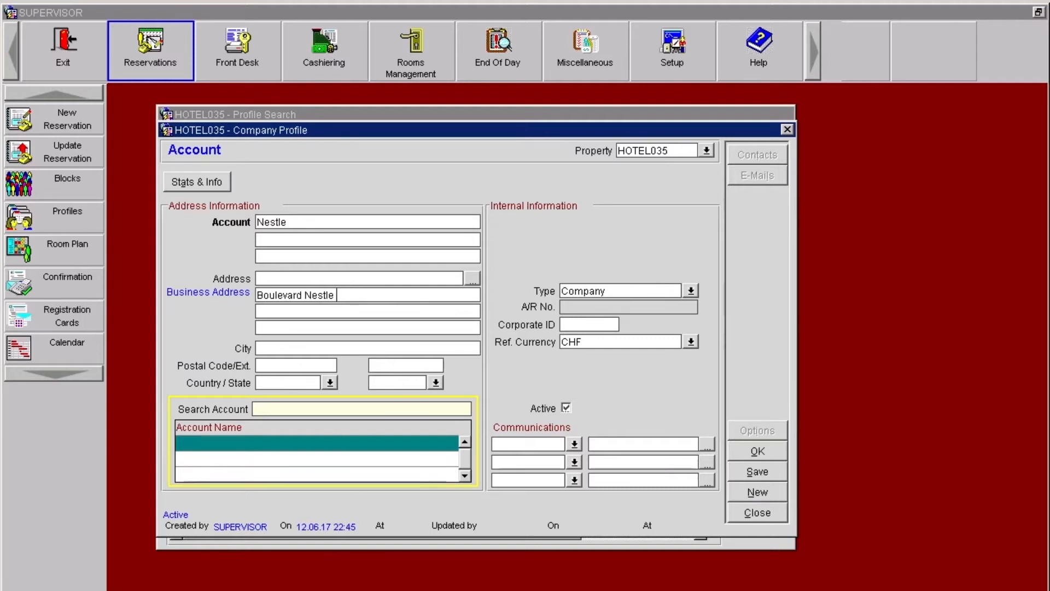
left_click(321, 366)
type("1")
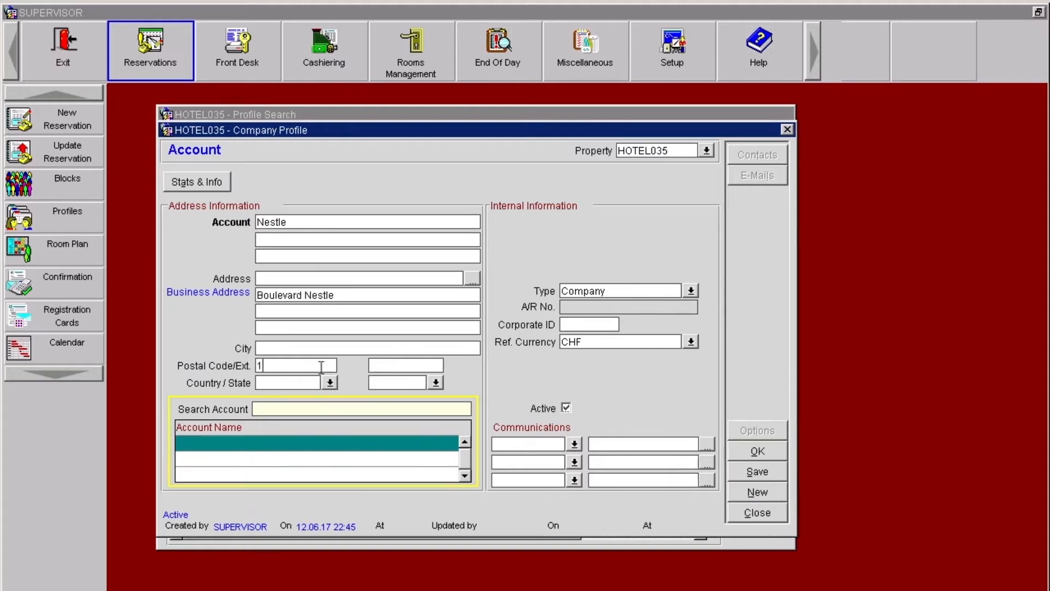
type("800")
left_click(337, 352)
type("Vevez")
type("C")
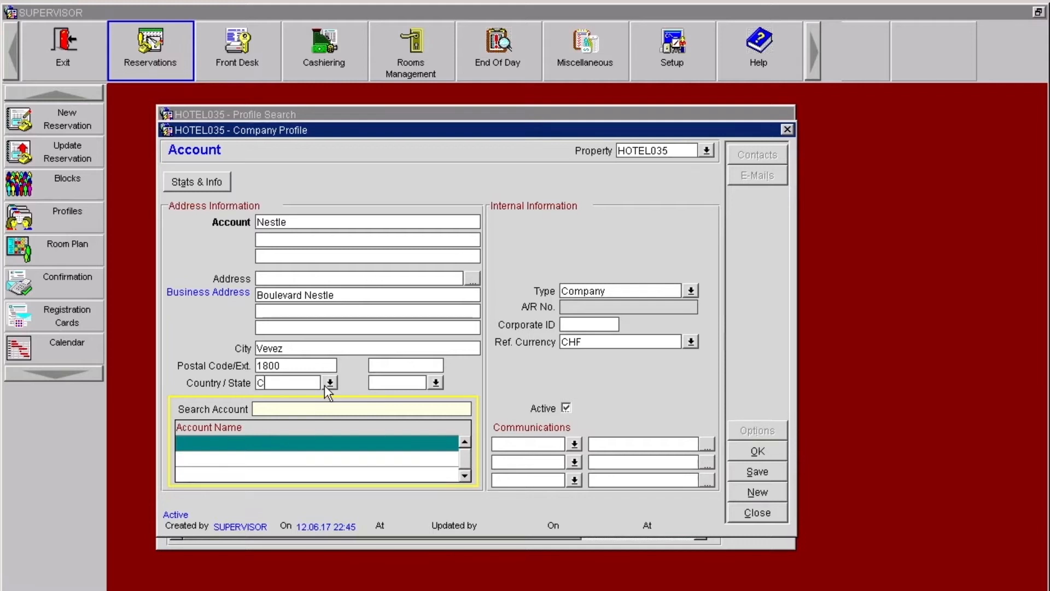
type("H")
Step: Add a BUSINESS communication entry to the company profile and enter the company's phone number
left_click(527, 440)
left_click(574, 443)
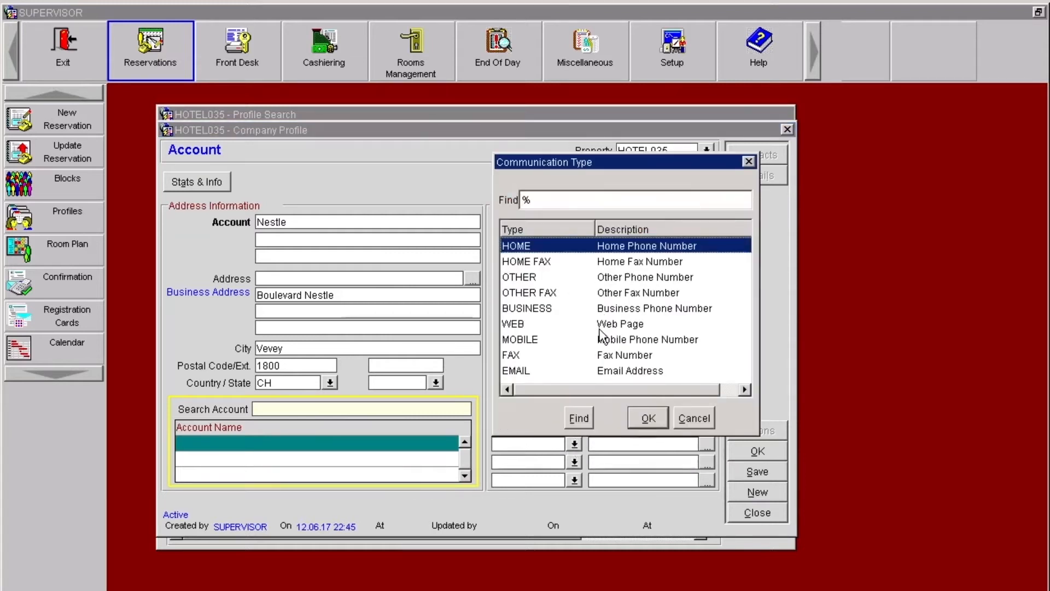
left_click(601, 309)
left_click(653, 421)
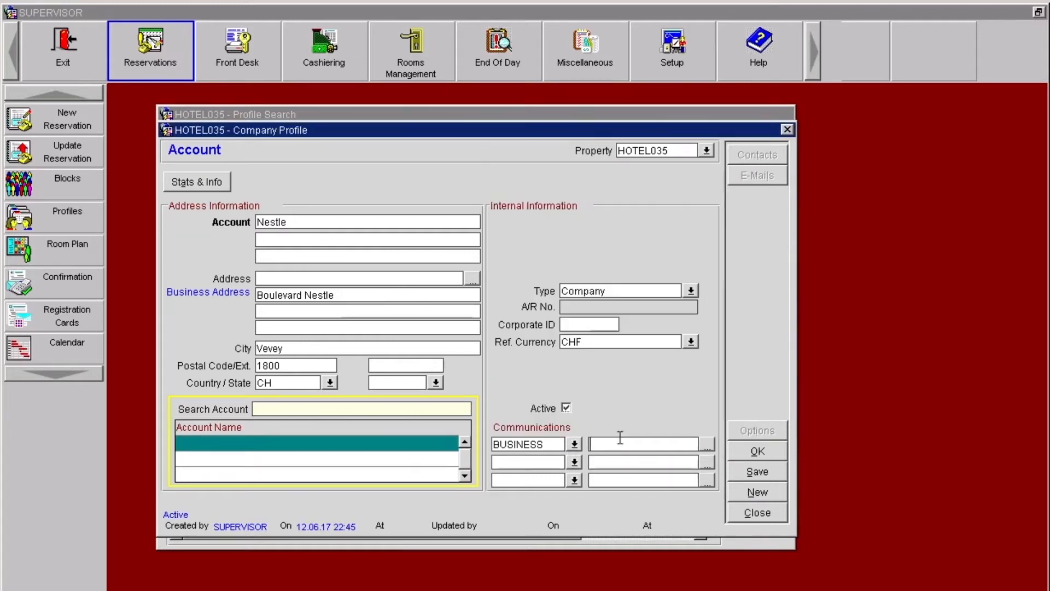
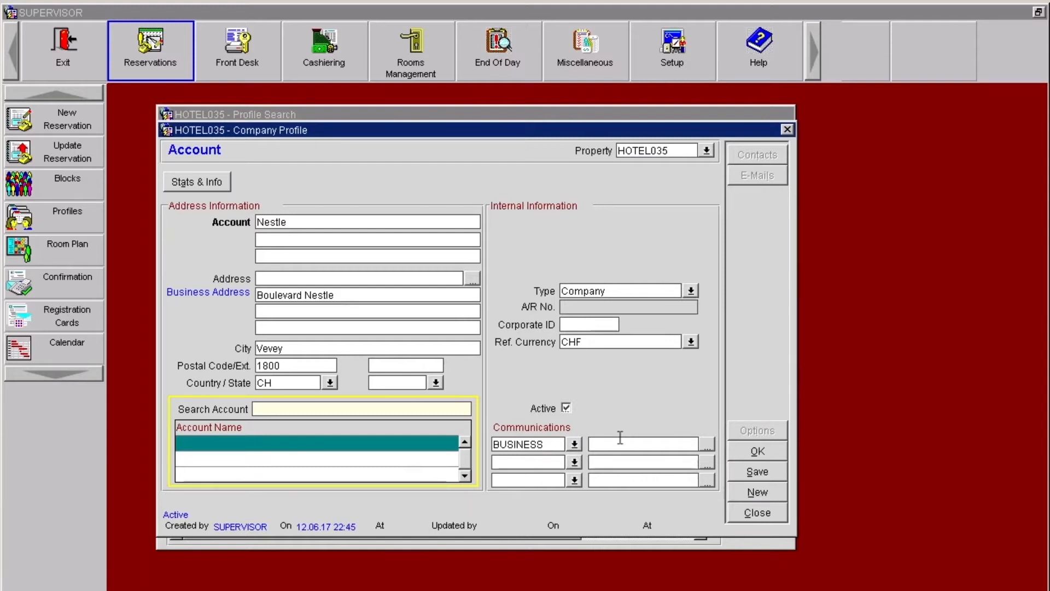
Step: Add a FAX communication entry on the second line and enter the company's fax number
left_click(580, 463)
left_click(580, 463)
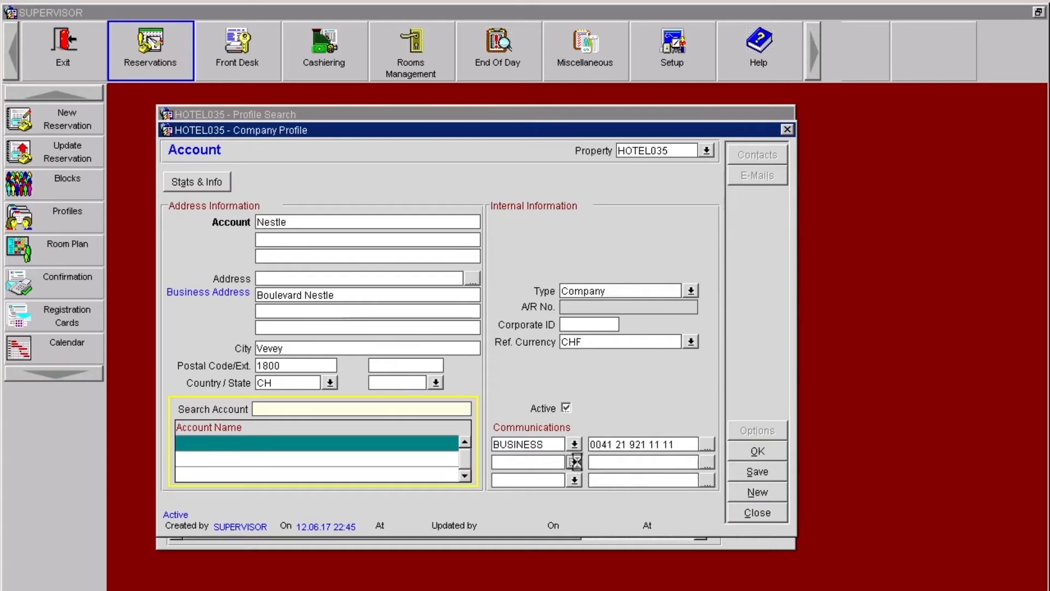
left_click(517, 373)
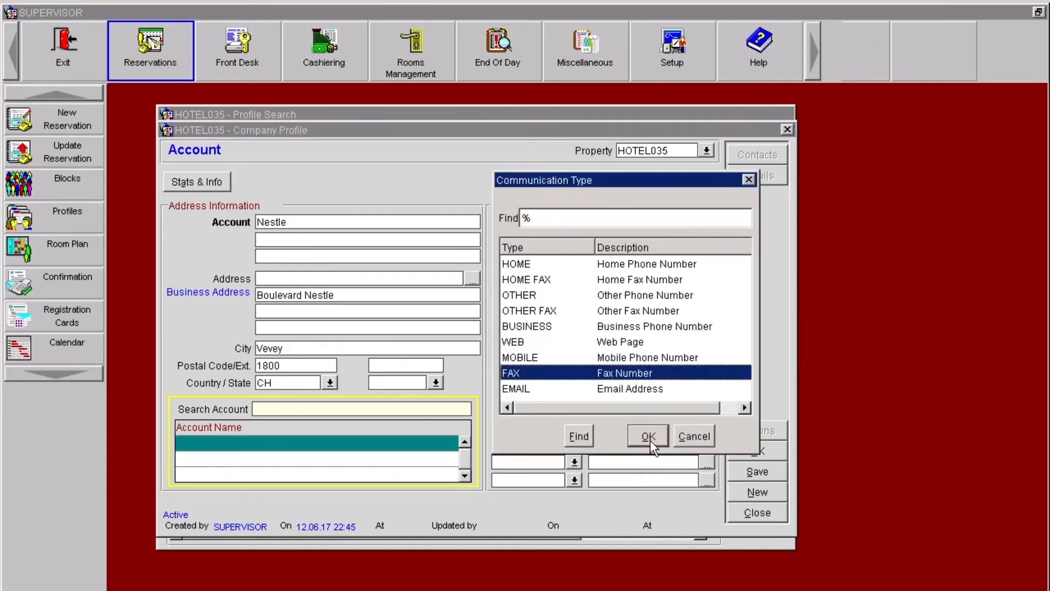
left_click(649, 437)
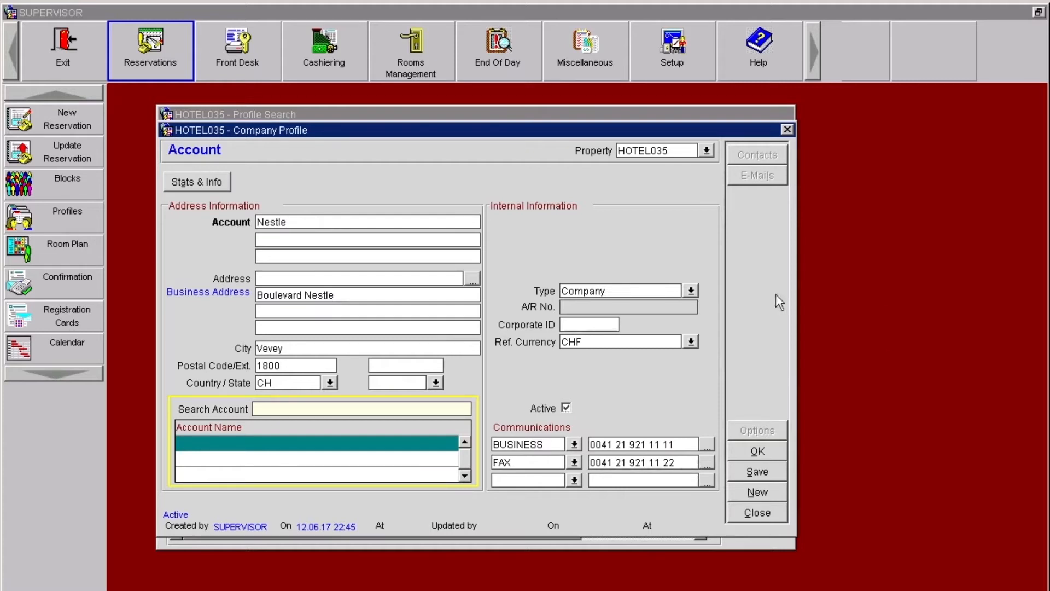
Step: Save the Nestle company profile and create its first contact with the contact's last name and first name
left_click(736, 469)
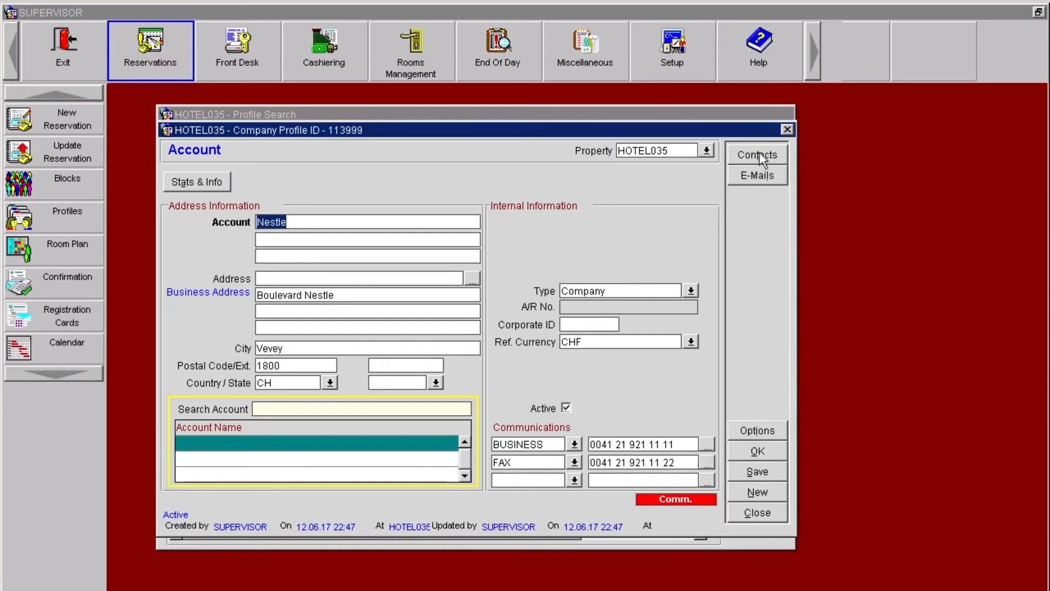
left_click(743, 157)
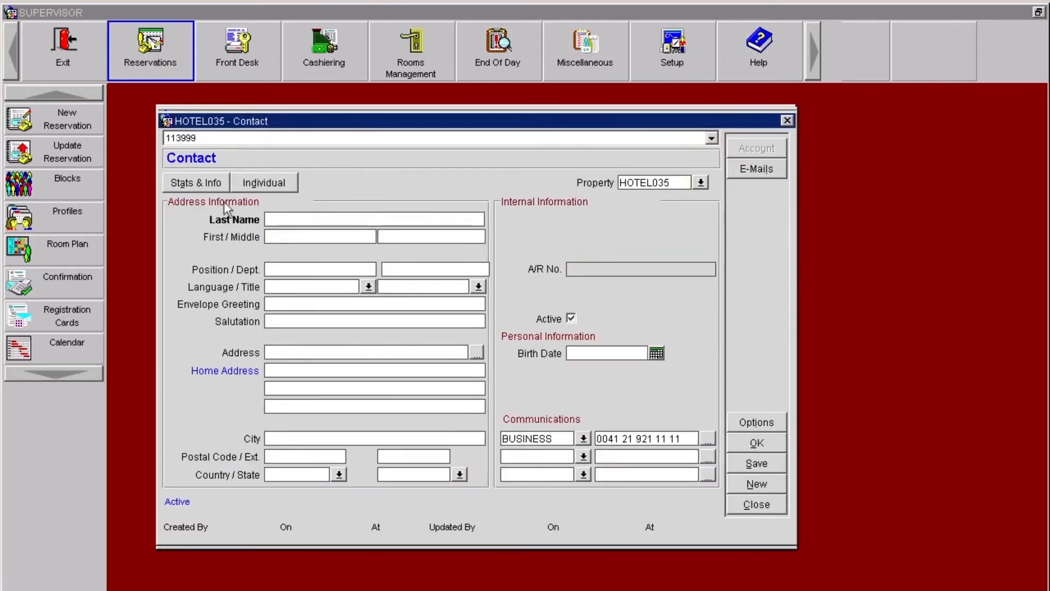
key("Tab")
left_click(747, 443)
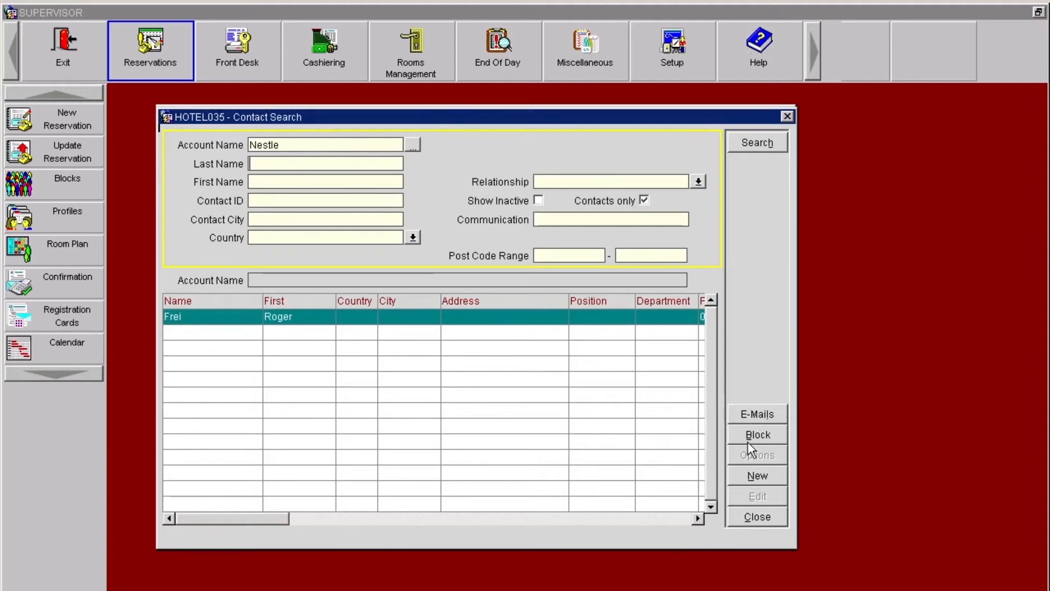
Step: Create a second contact for the Nestle account with last name and first name, and return to the company profile
left_click(739, 475)
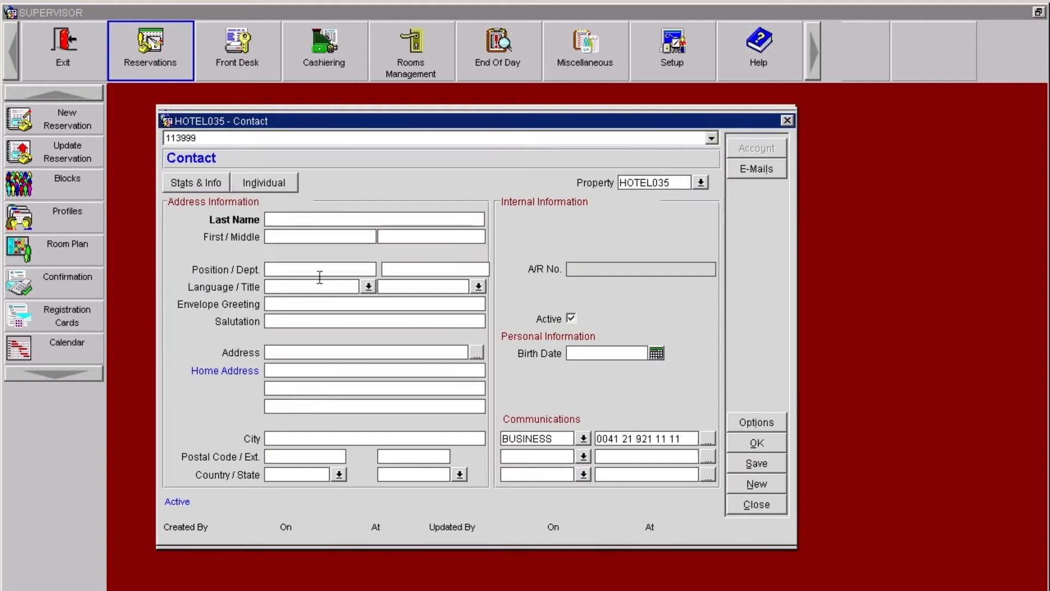
key("Tab")
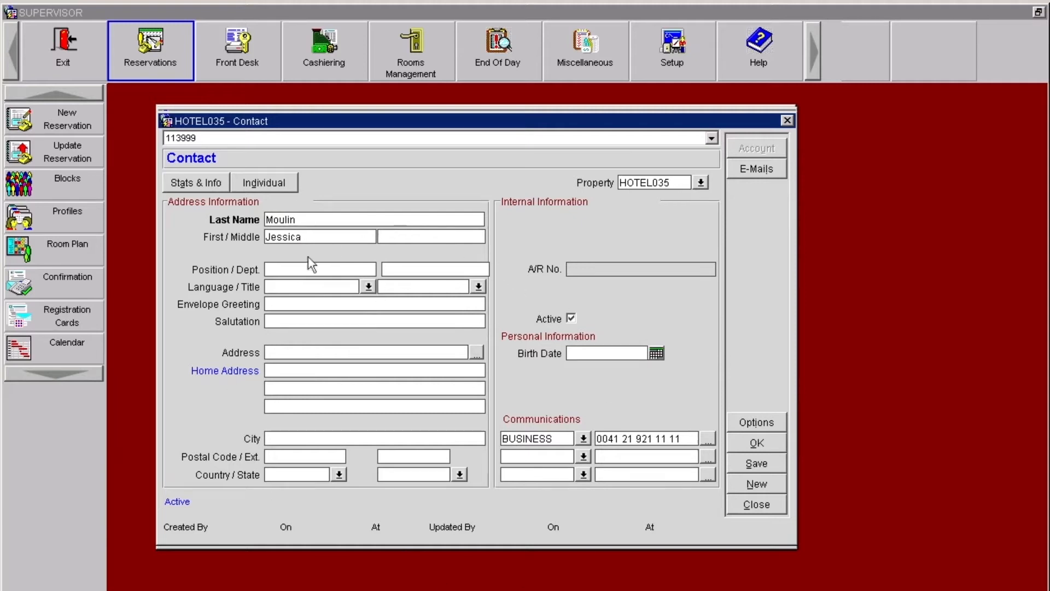
left_click(759, 445)
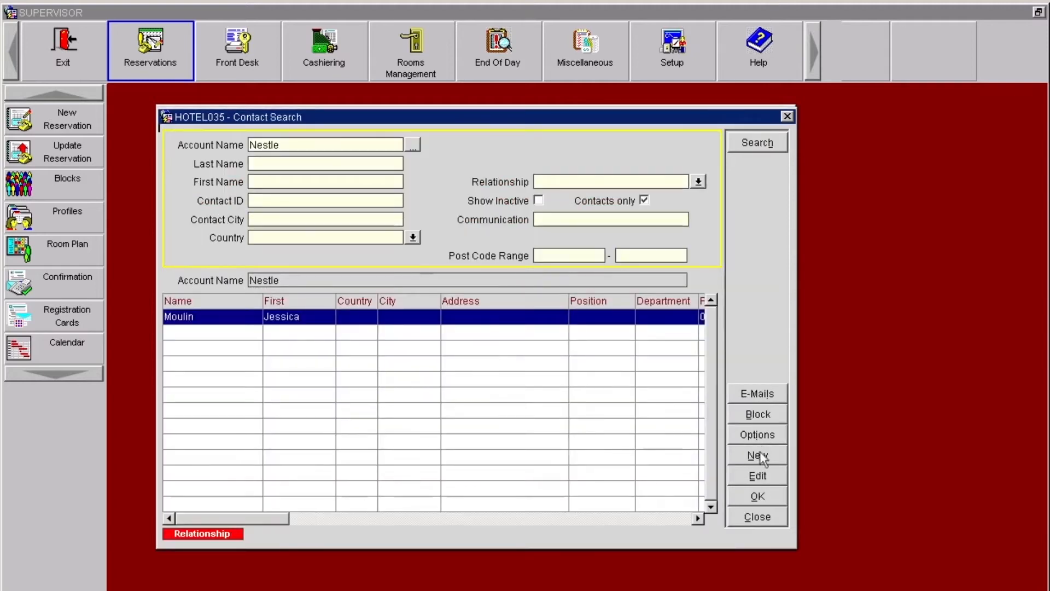
left_click(755, 495)
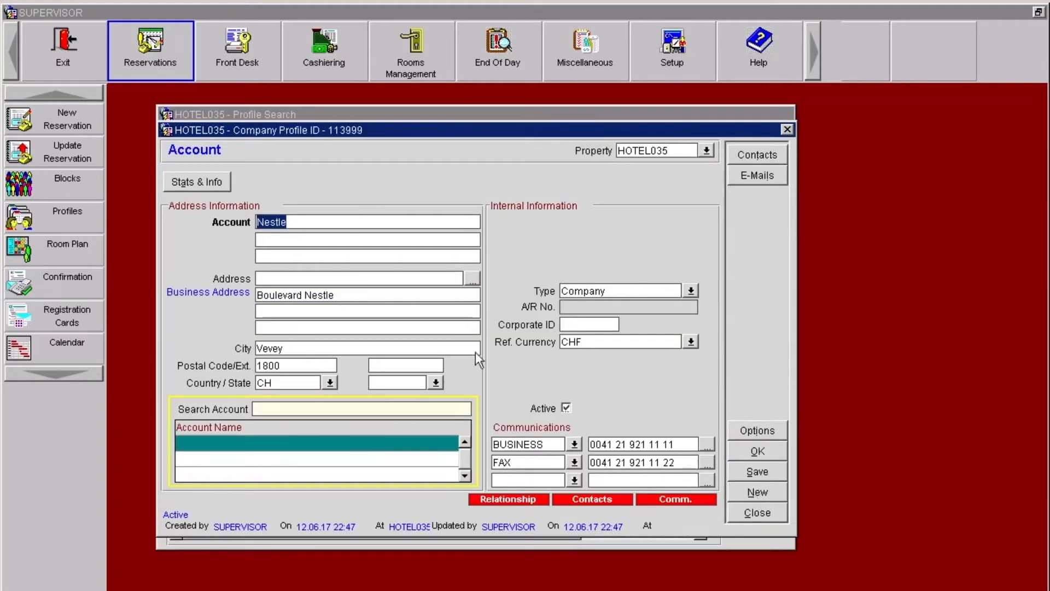
Step: Check the contacts linked to the Nestle account and confirm the company profile for the rate query
left_click(596, 501)
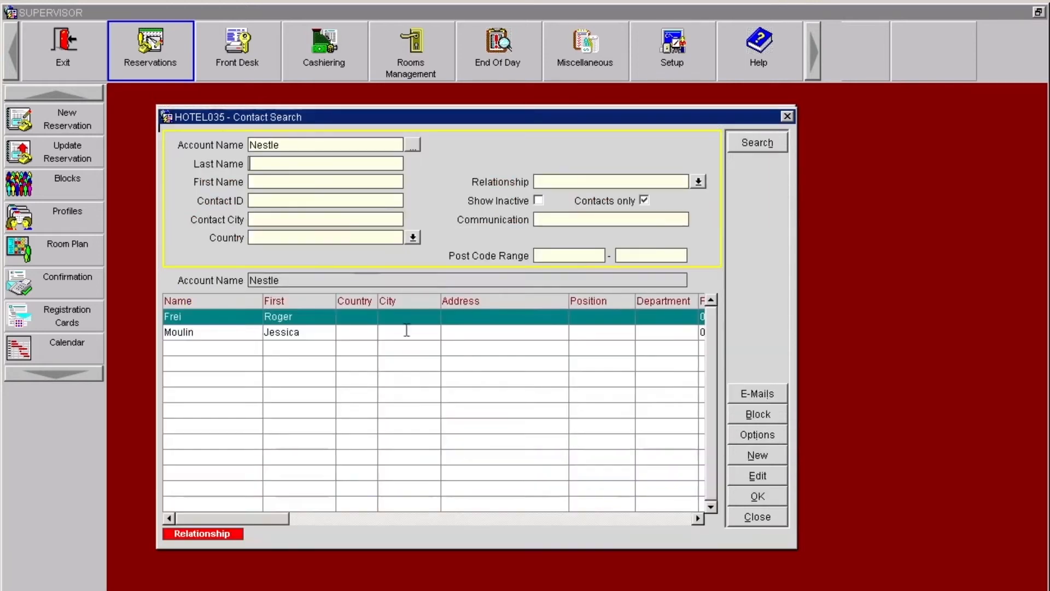
left_click(748, 498)
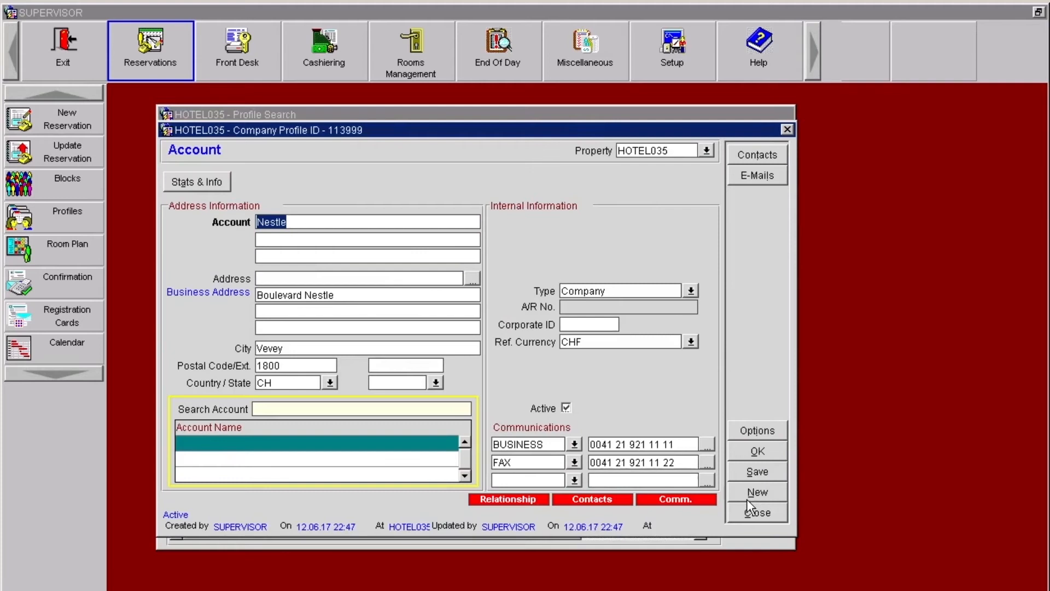
left_click(746, 451)
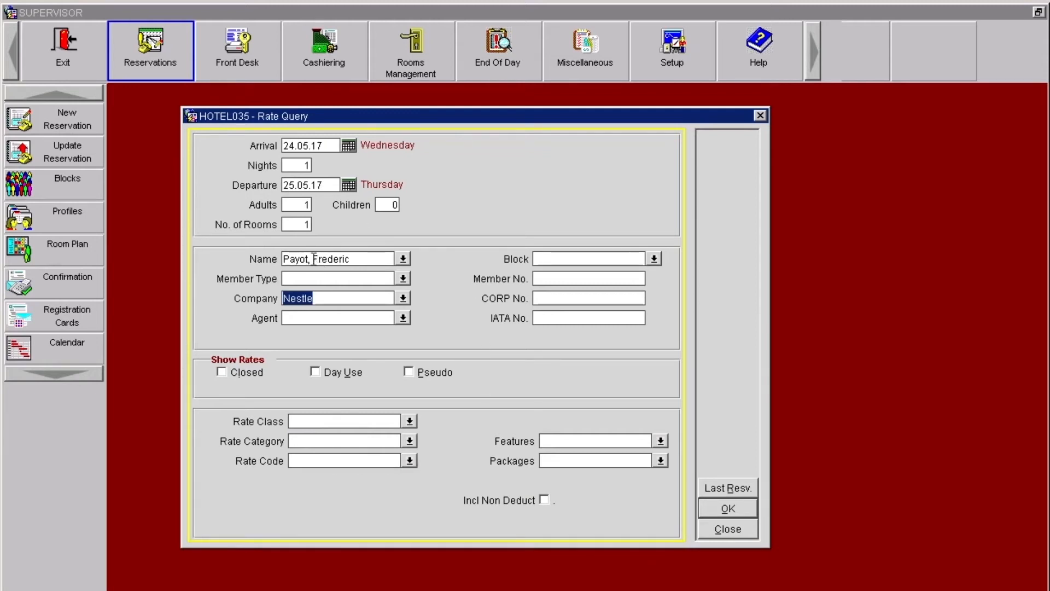
Step: Restrict the rate query to the CORP corporate rate code
left_click(297, 461)
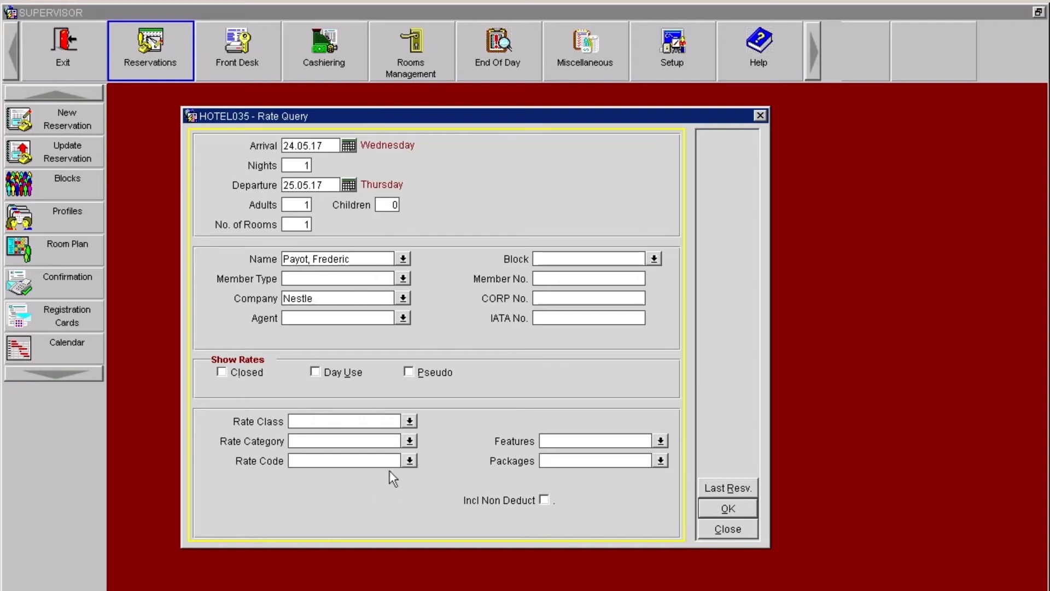
left_click(409, 461)
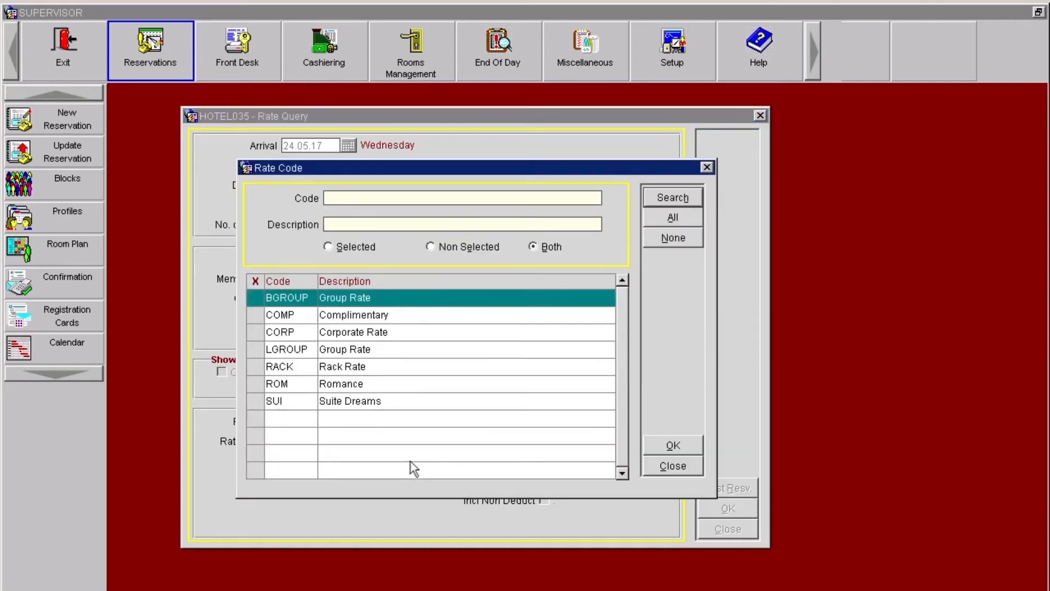
left_click(255, 332)
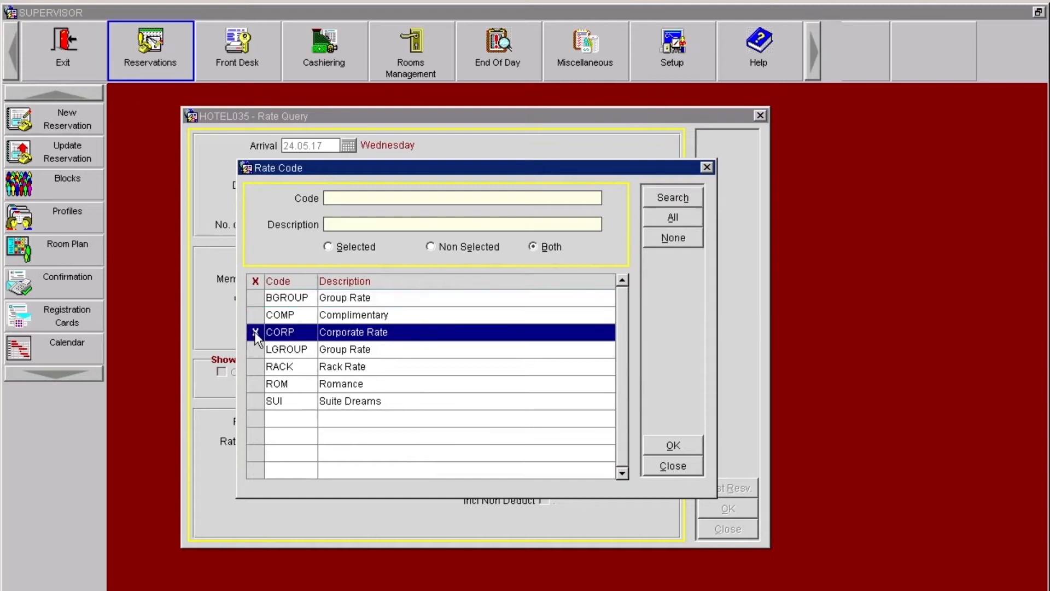
left_click(256, 332)
left_click(672, 445)
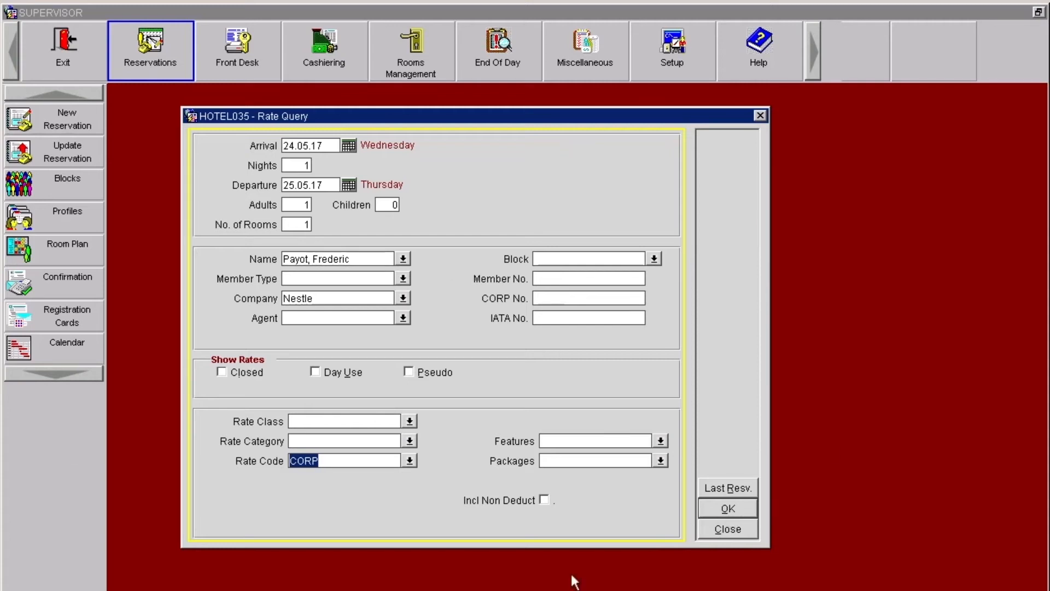
Step: Run the rate query and choose the CORP rate for room type BSG to start the reservation
left_click(716, 508)
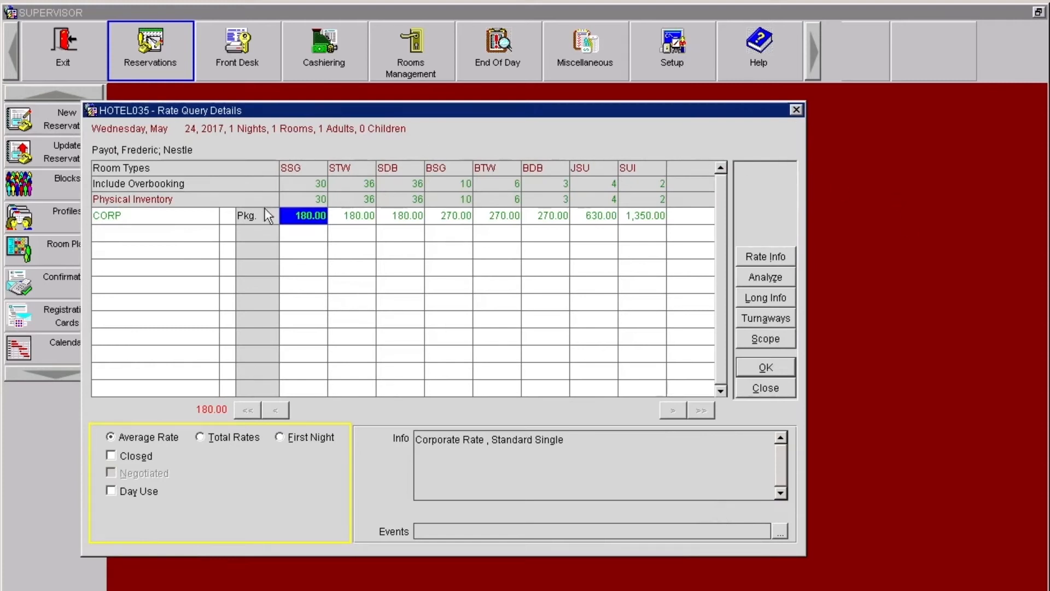
left_click(456, 216)
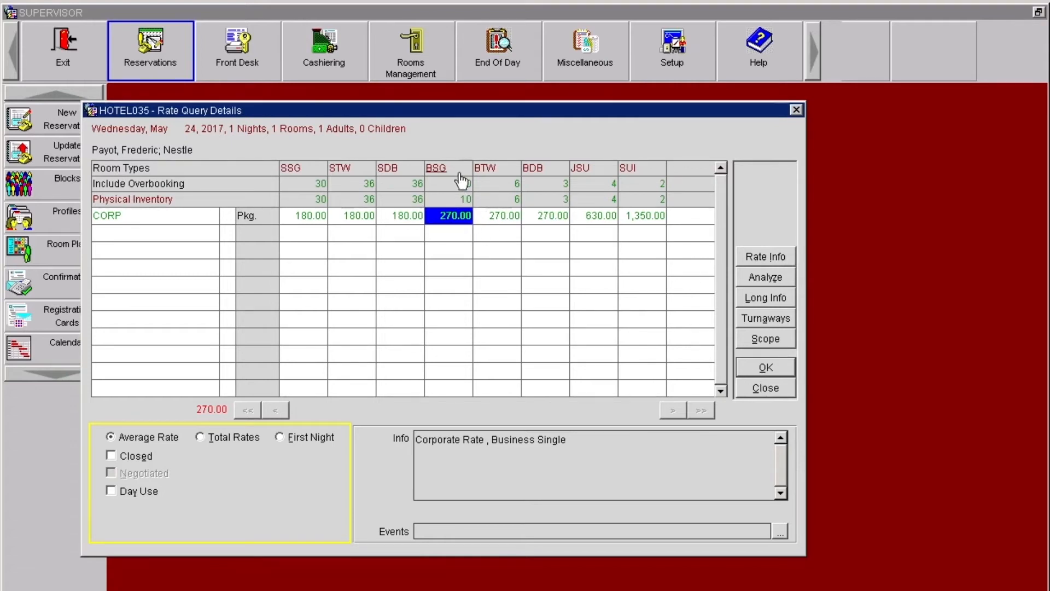
left_click(766, 368)
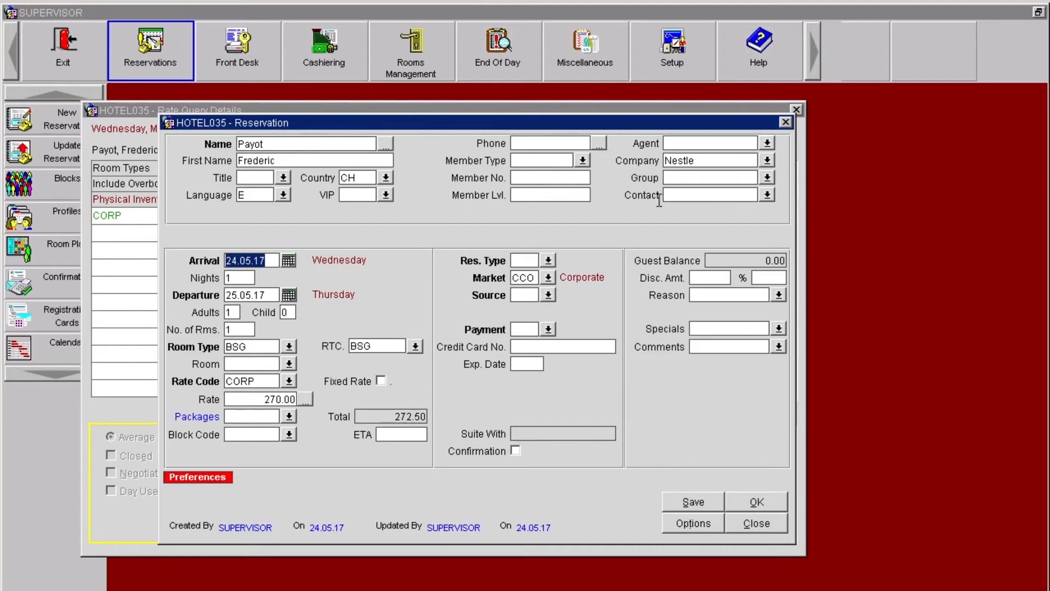
Step: Assign the first listed Nestle contact as the Reservation contact and the second as the Billing contact of the reservation
left_click(683, 199)
left_click(766, 196)
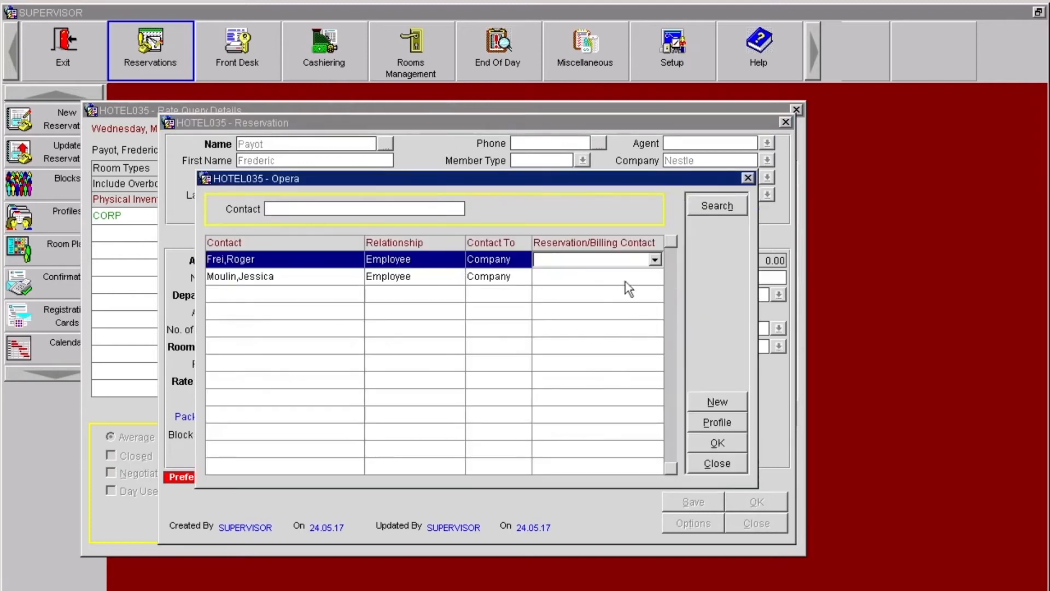
left_click(654, 261)
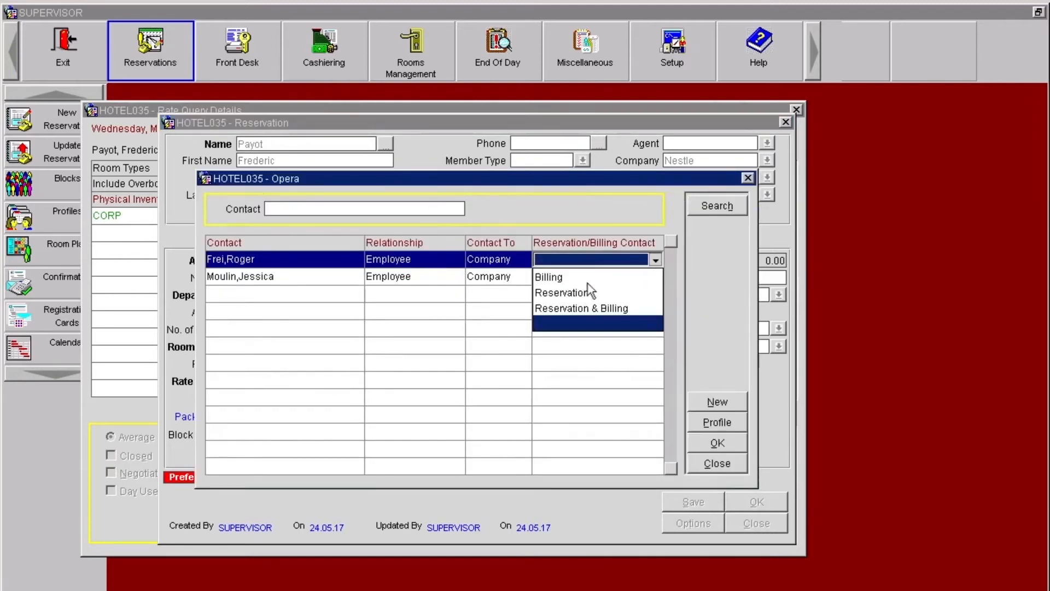
left_click(569, 294)
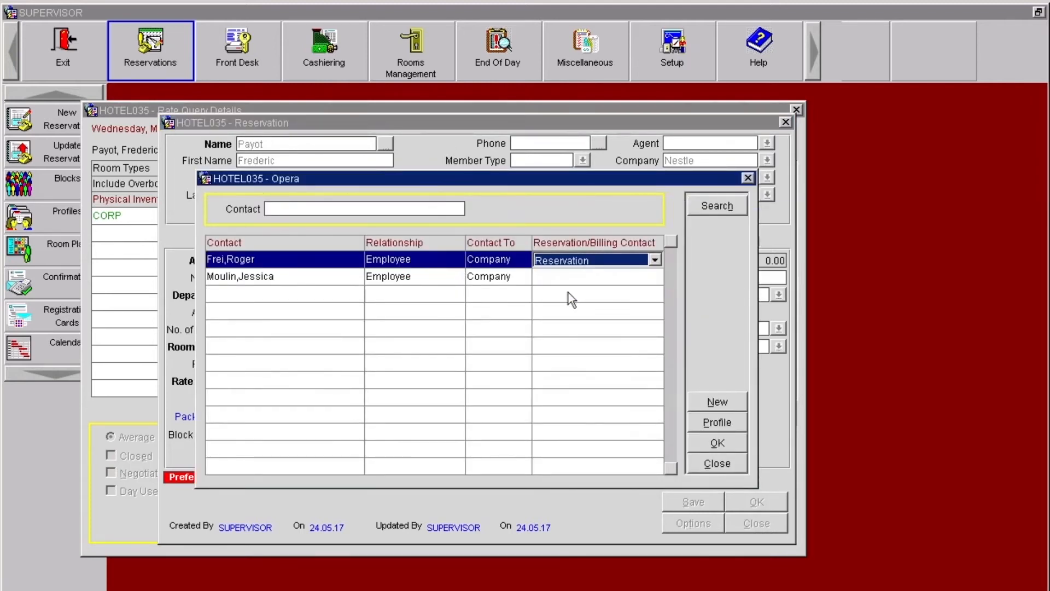
left_click(589, 278)
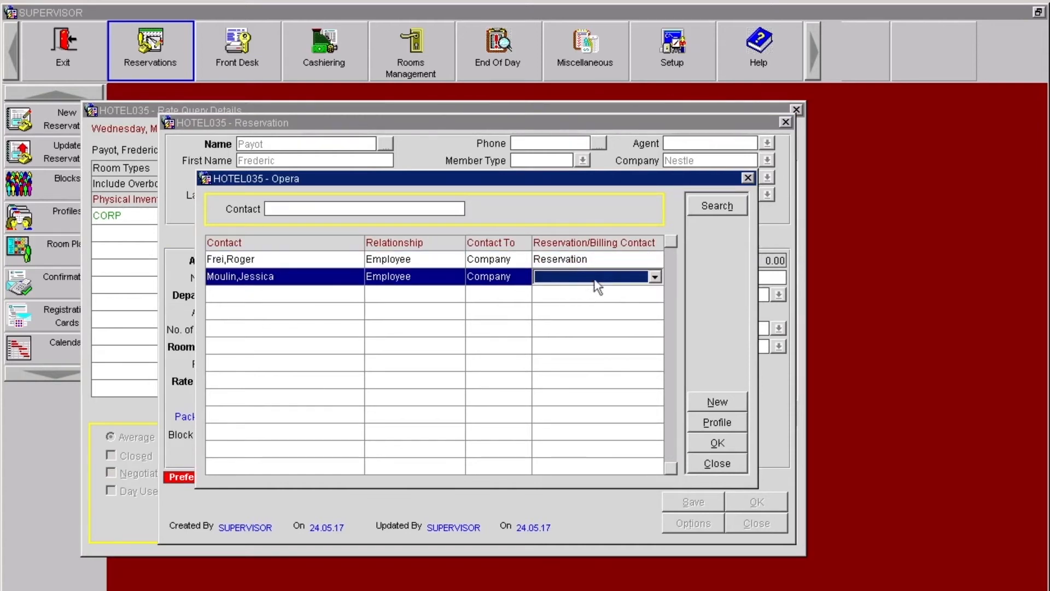
left_click(654, 277)
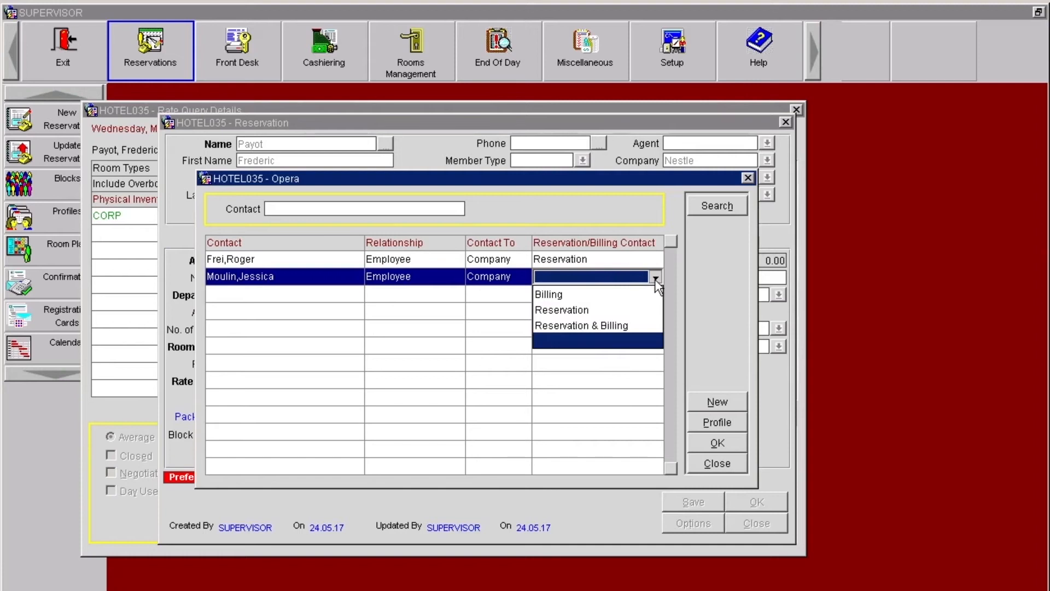
left_click(556, 296)
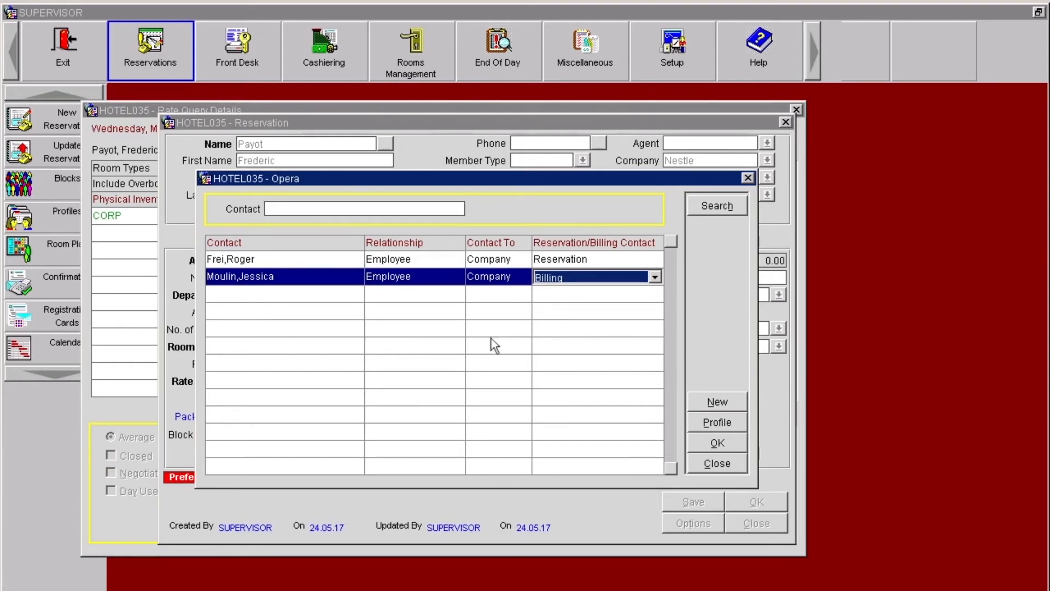
left_click(697, 445)
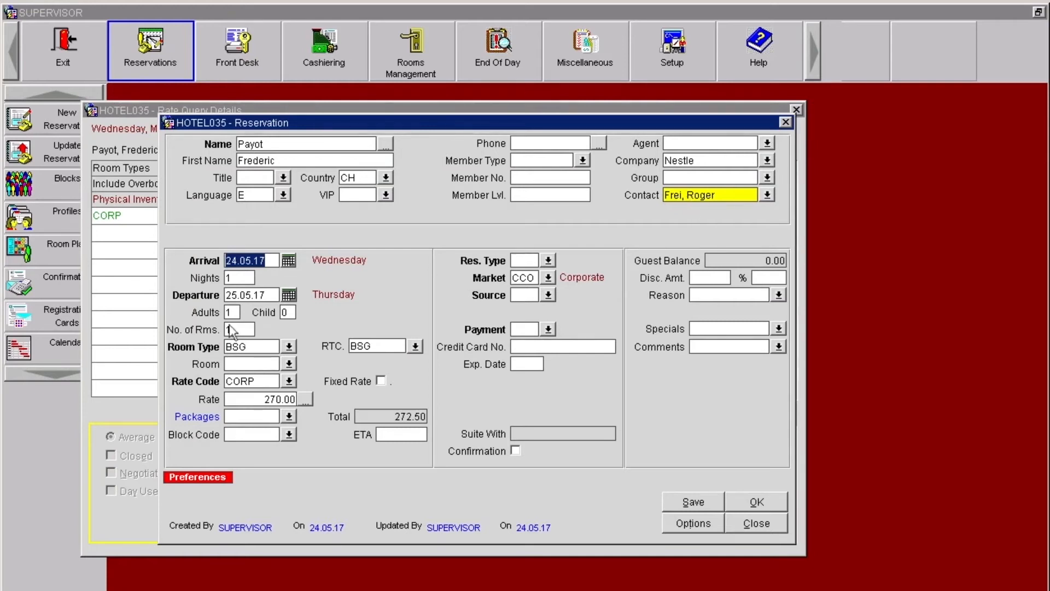
Step: Set the guest's title to Mr and the estimated arrival time to 19:00
left_click(255, 175)
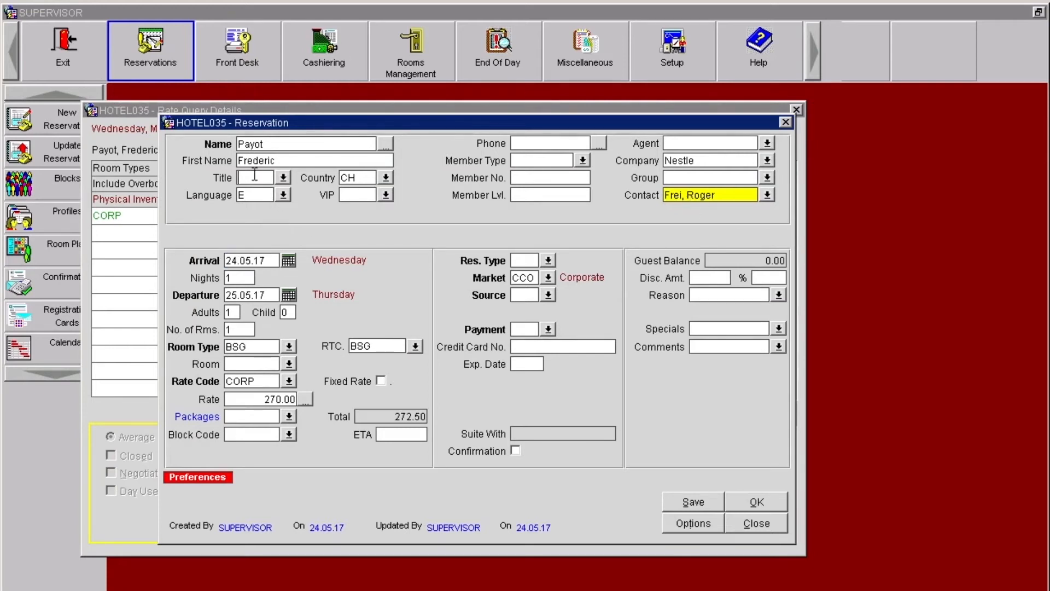
type("Mr")
key("Tab")
left_click(403, 433)
type("a")
key("BackSpace")
type("19>00")
key("BackSpace")
key("BackSpace")
key("BackSpace")
type(":00")
Step: Set the reservation type to GTD.CORP (Guaranteed company) and the source to FAX
left_click(548, 260)
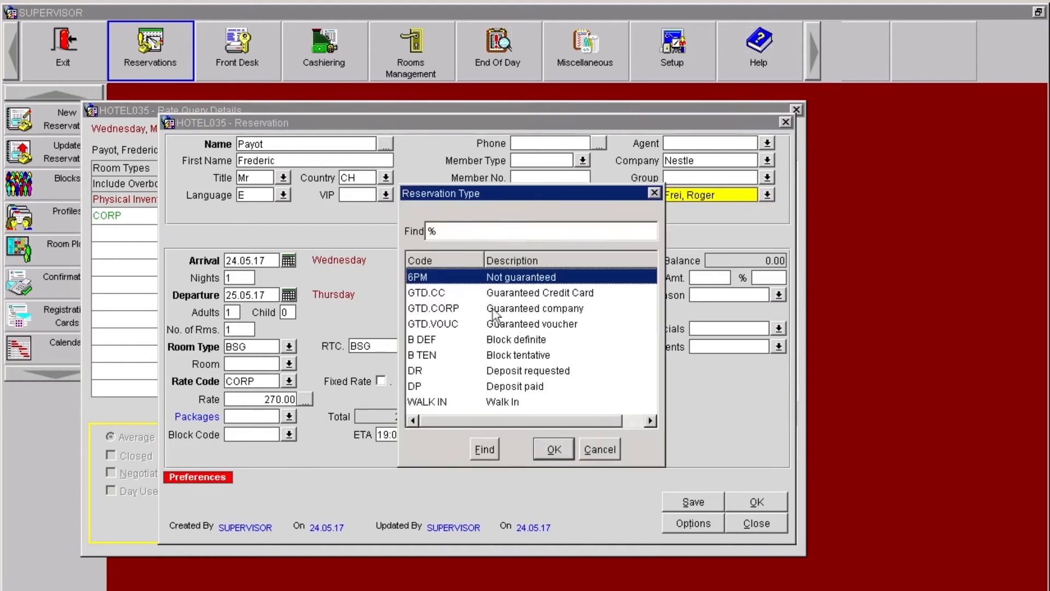
left_click(460, 312)
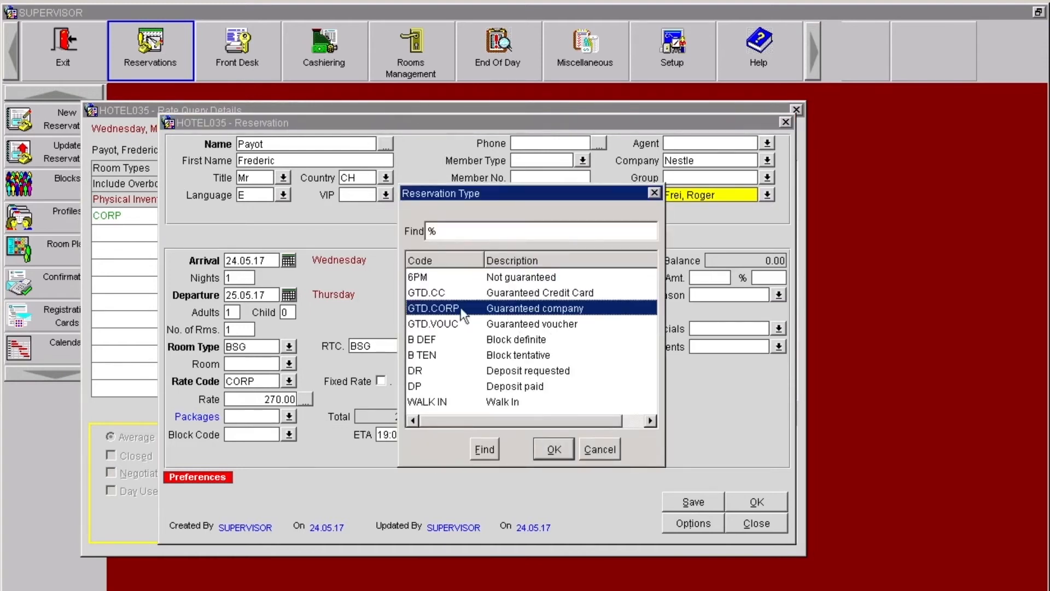
left_click(553, 449)
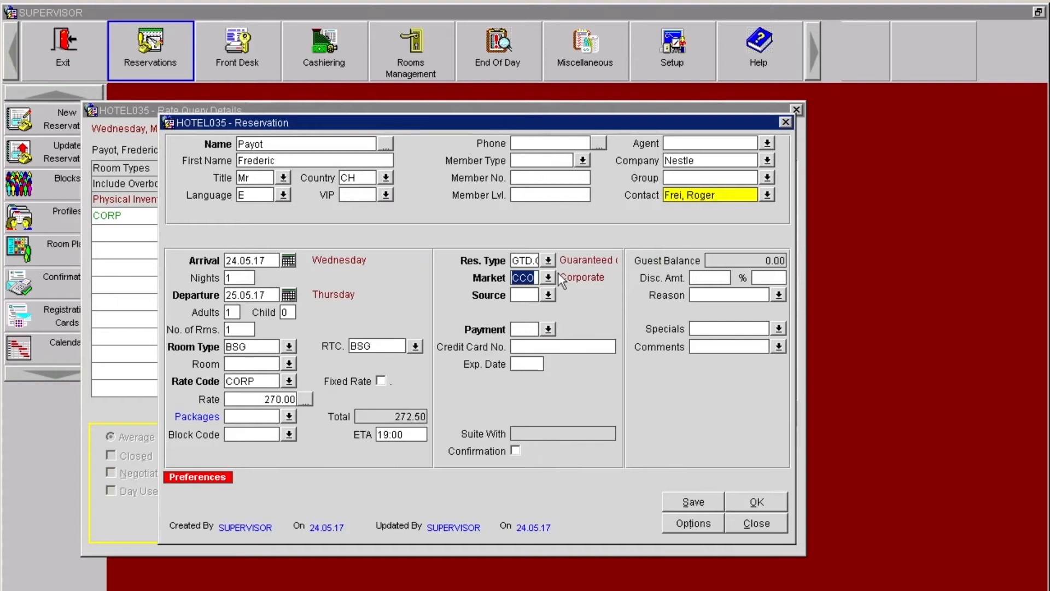
key("Tab")
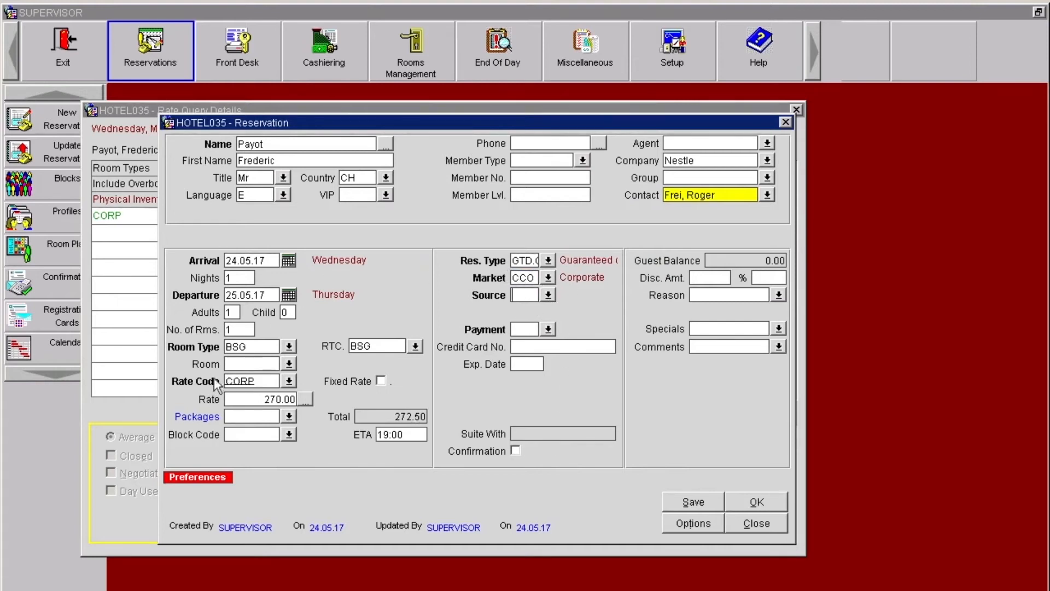
left_click(547, 295)
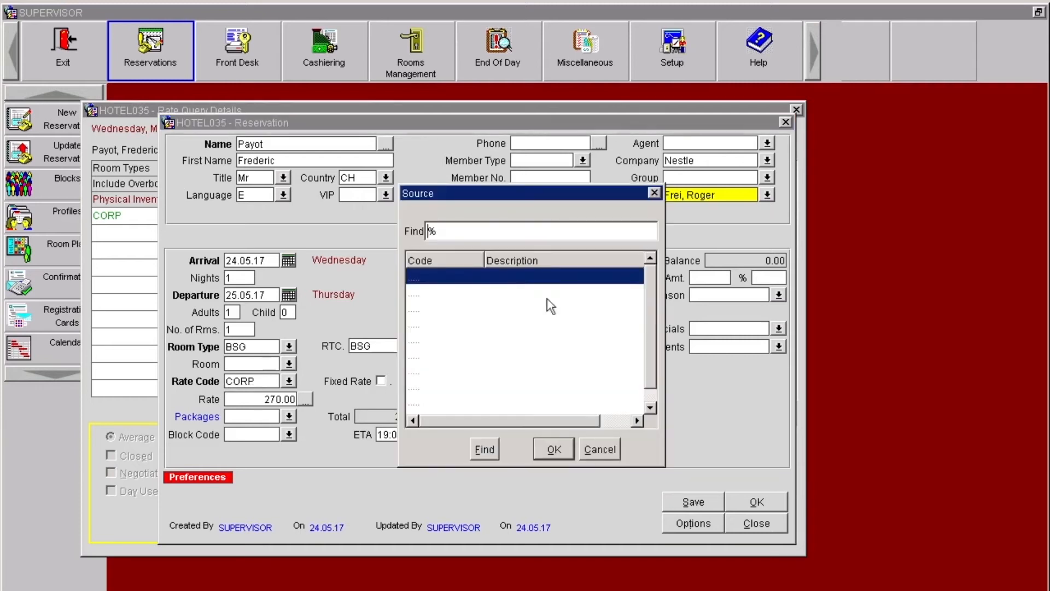
left_click(497, 339)
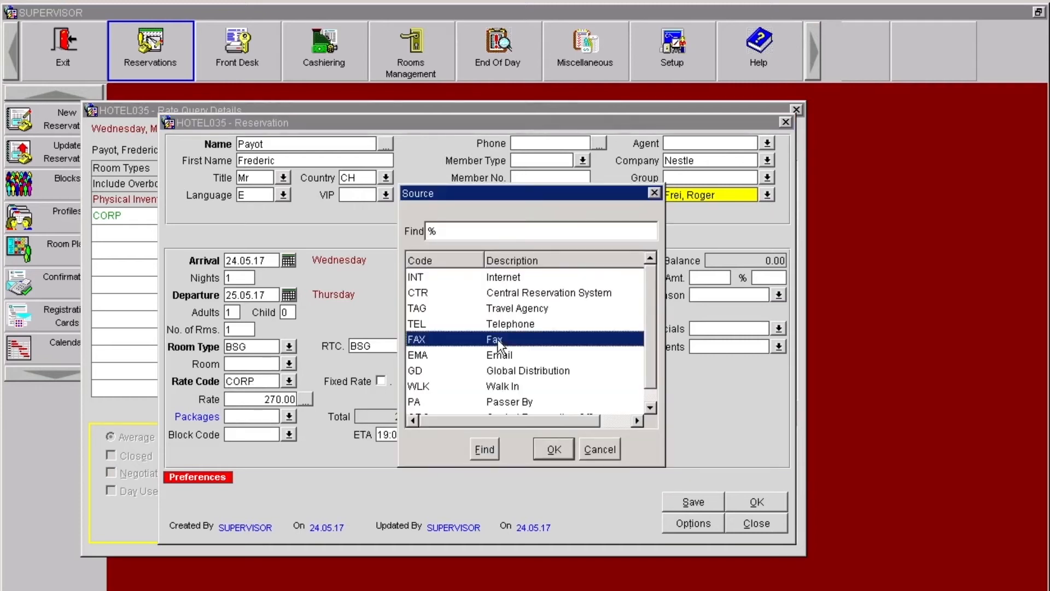
left_click(559, 451)
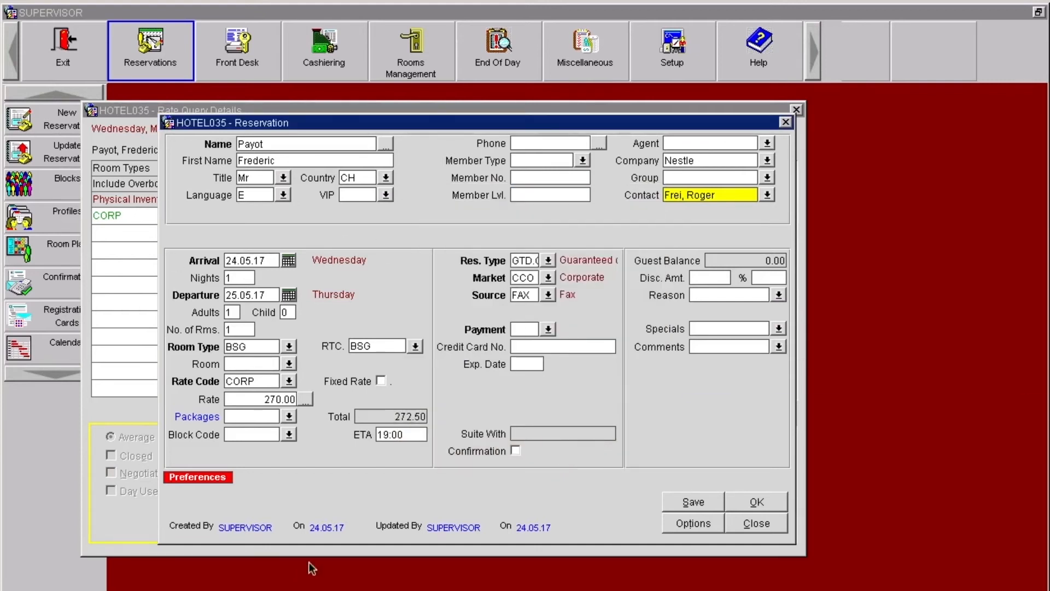
Step: Set the payment method to CITY LEDGER and save the reservation, acknowledging its confirmation number
left_click(548, 329)
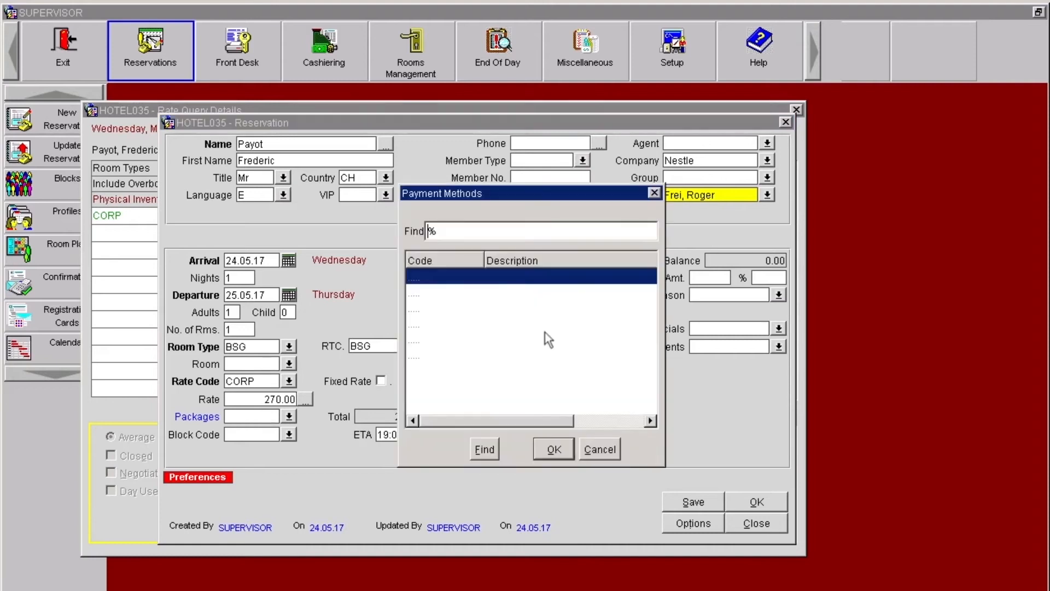
left_click(507, 356)
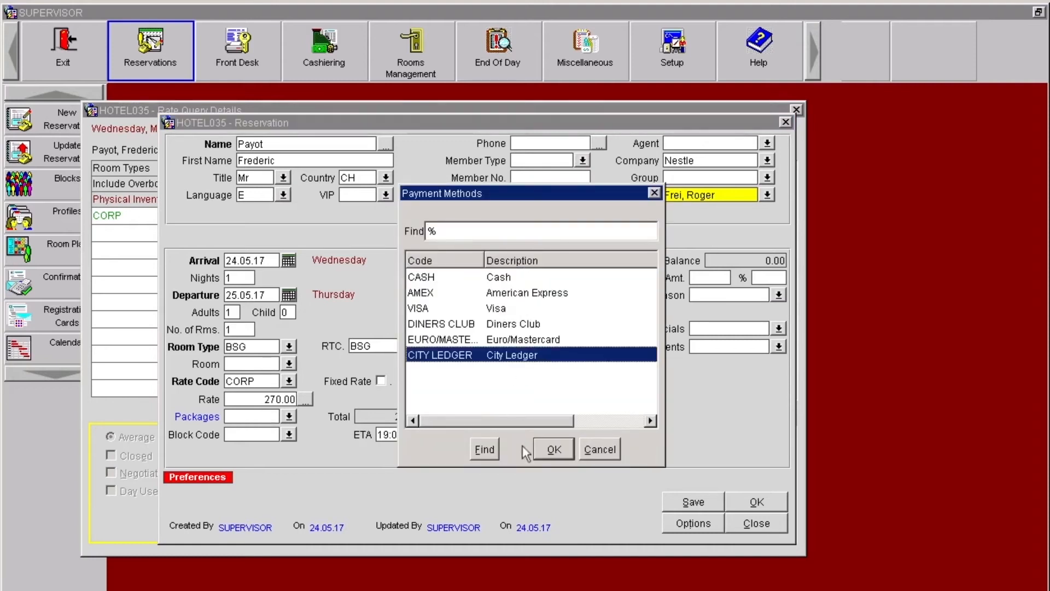
left_click(568, 456)
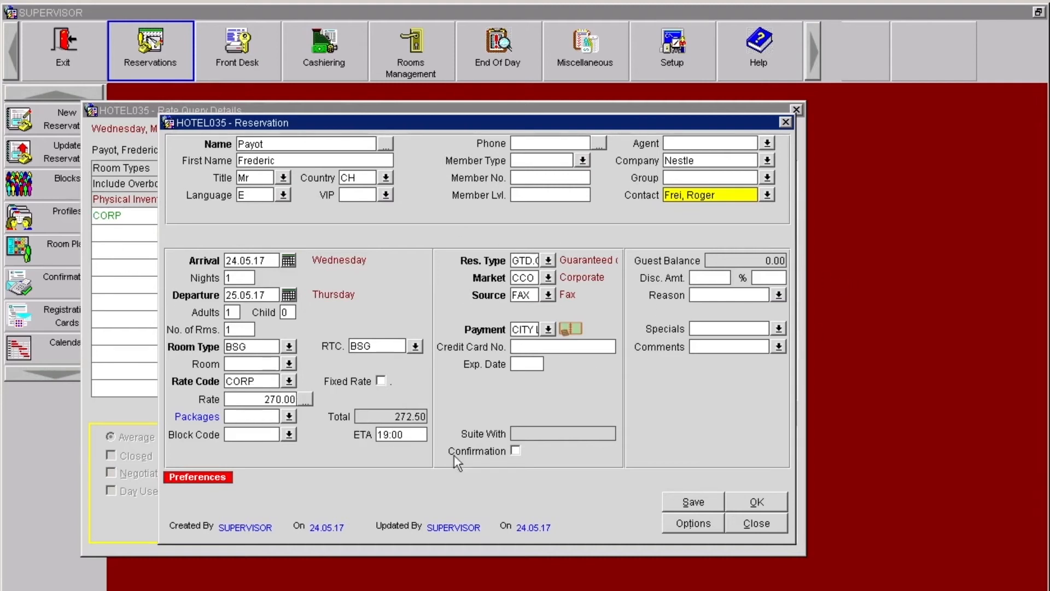
left_click(680, 503)
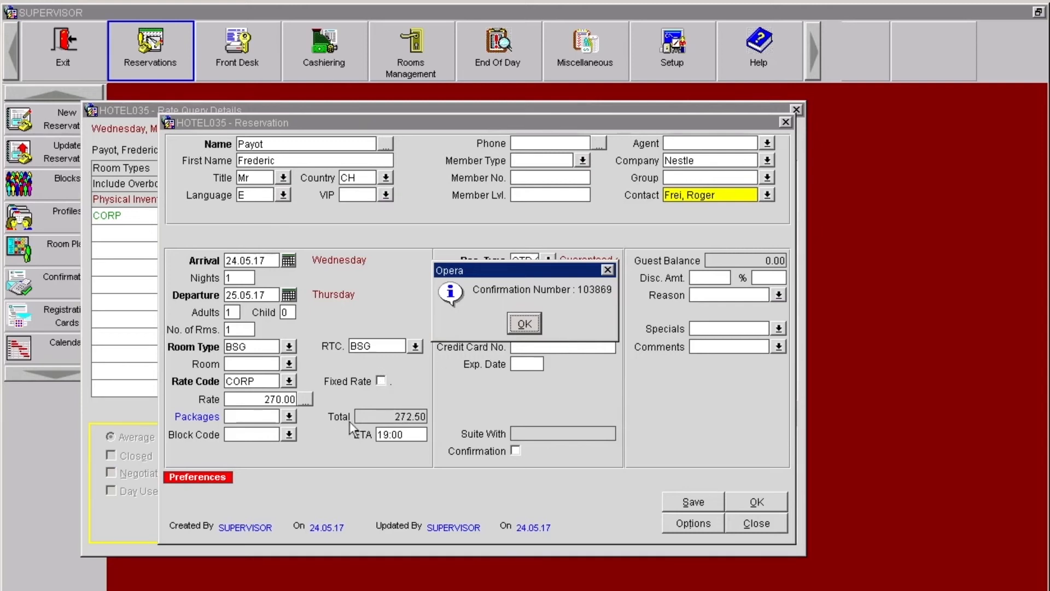
left_click(526, 325)
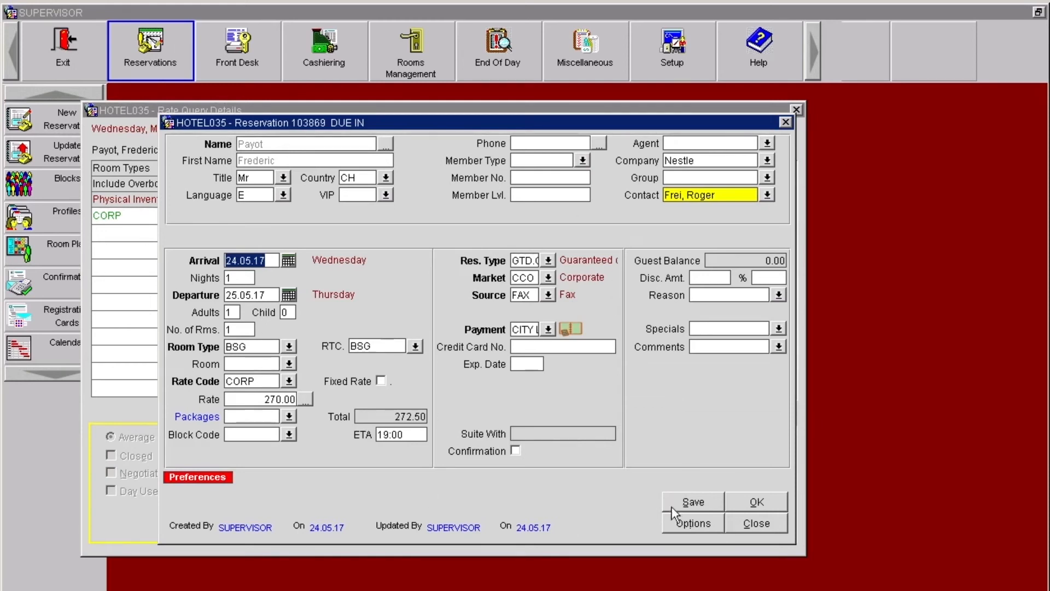
Step: Start a new routing instruction of the Window type for the saved reservation
left_click(693, 524)
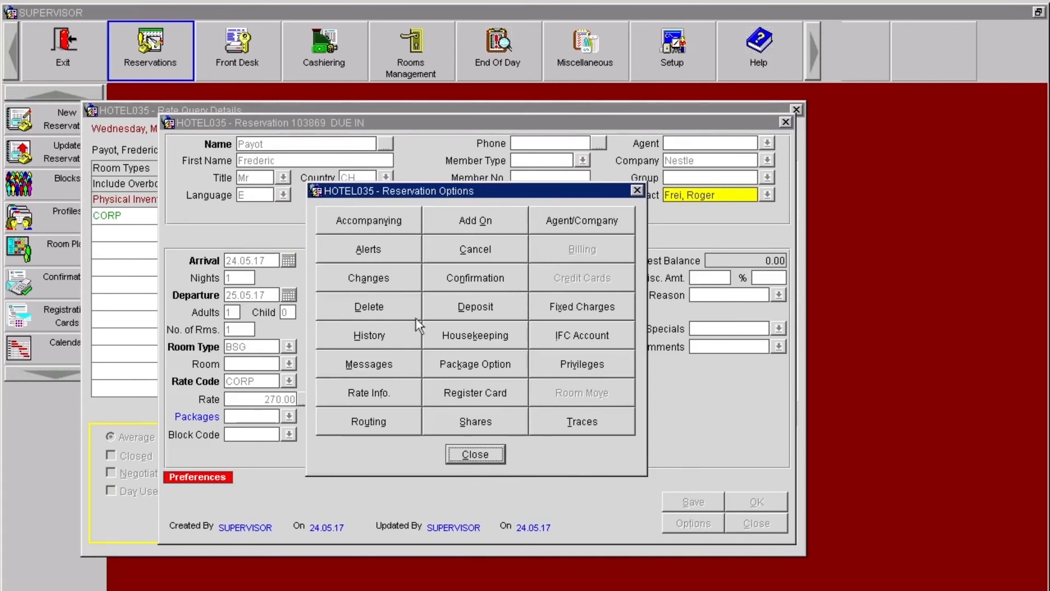
left_click(381, 429)
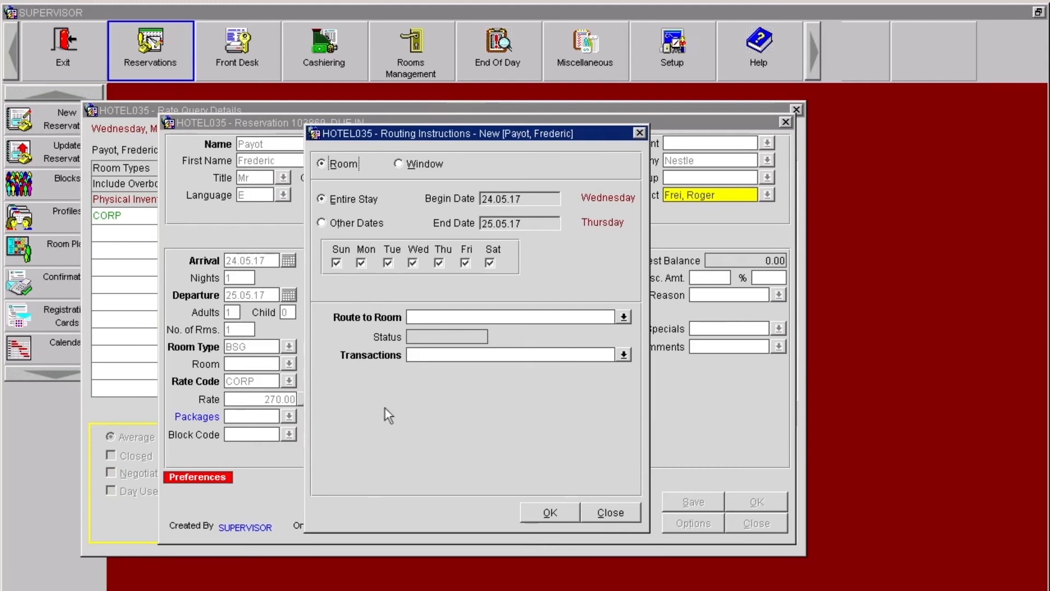
left_click(400, 162)
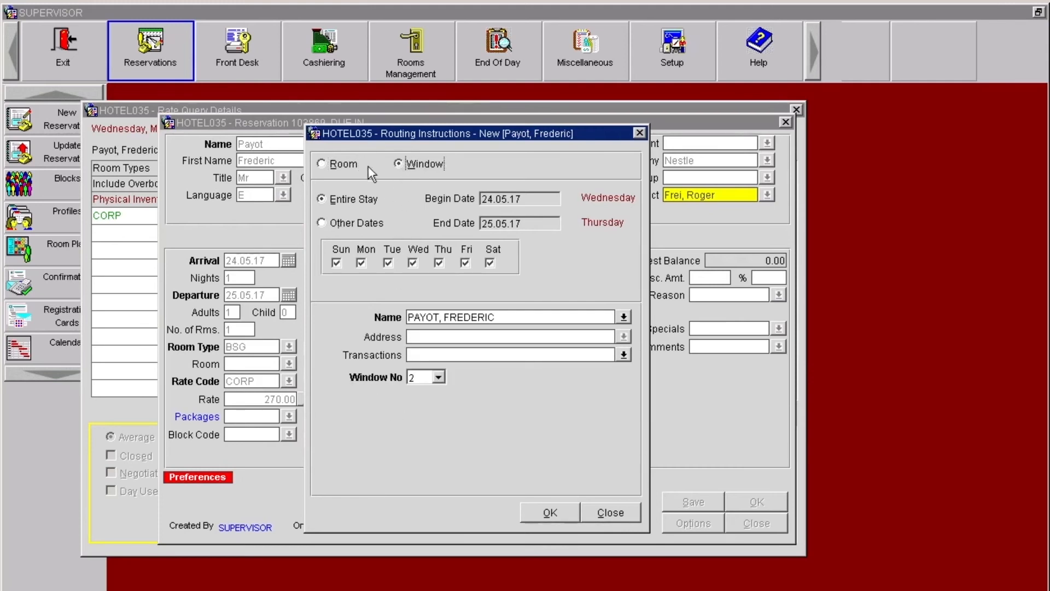
left_click(323, 163)
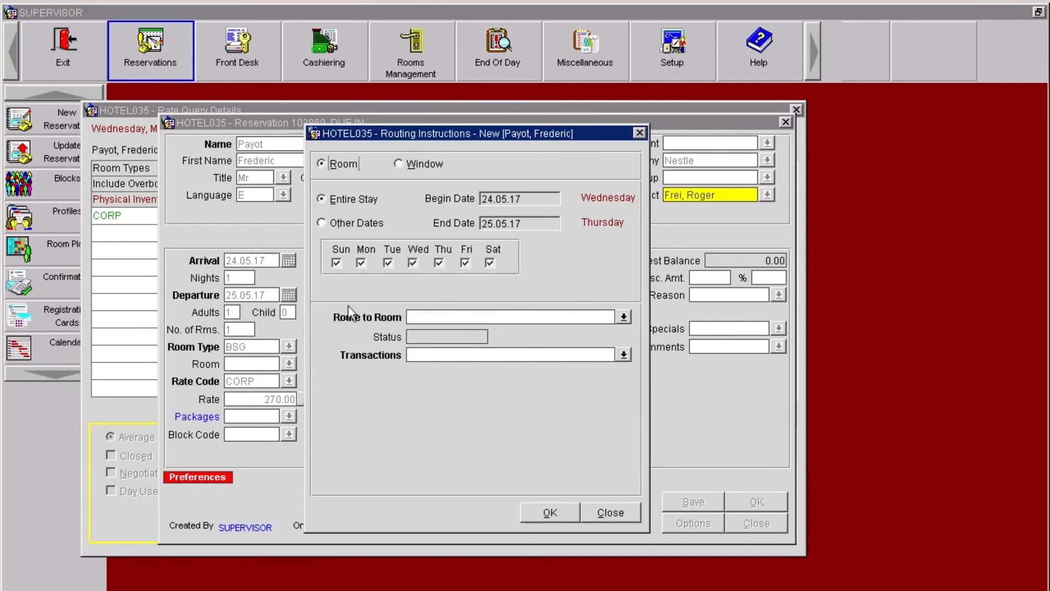
left_click(398, 163)
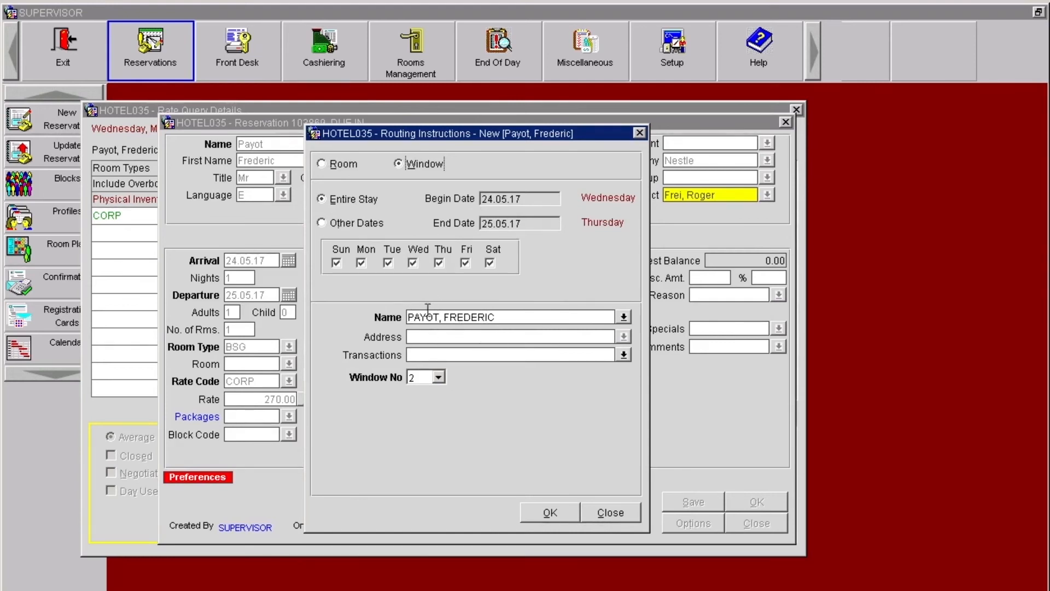
left_click_drag(521, 321, 410, 318)
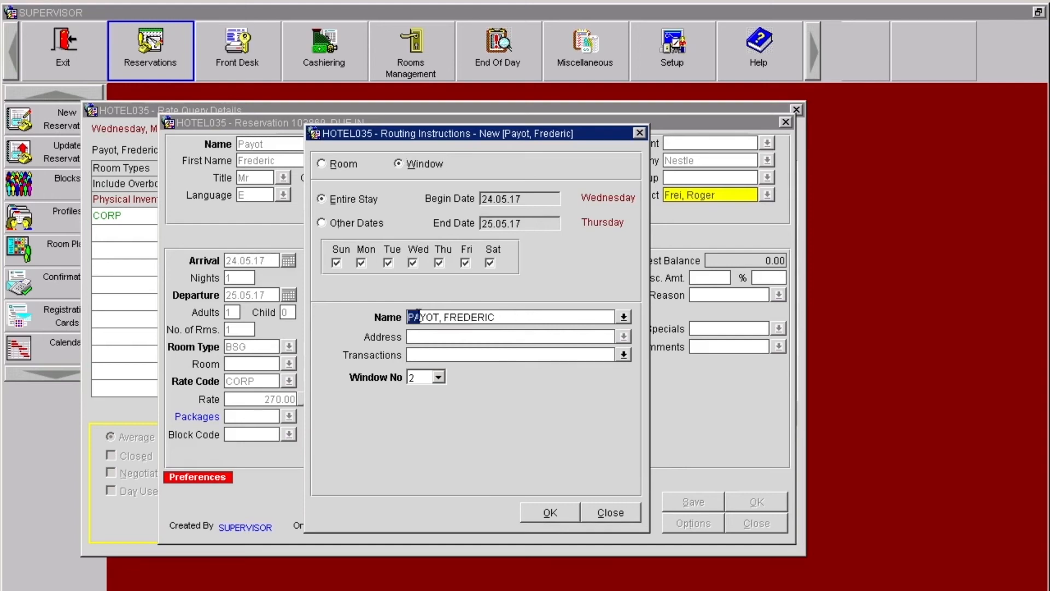
left_click(509, 319)
left_click(625, 316)
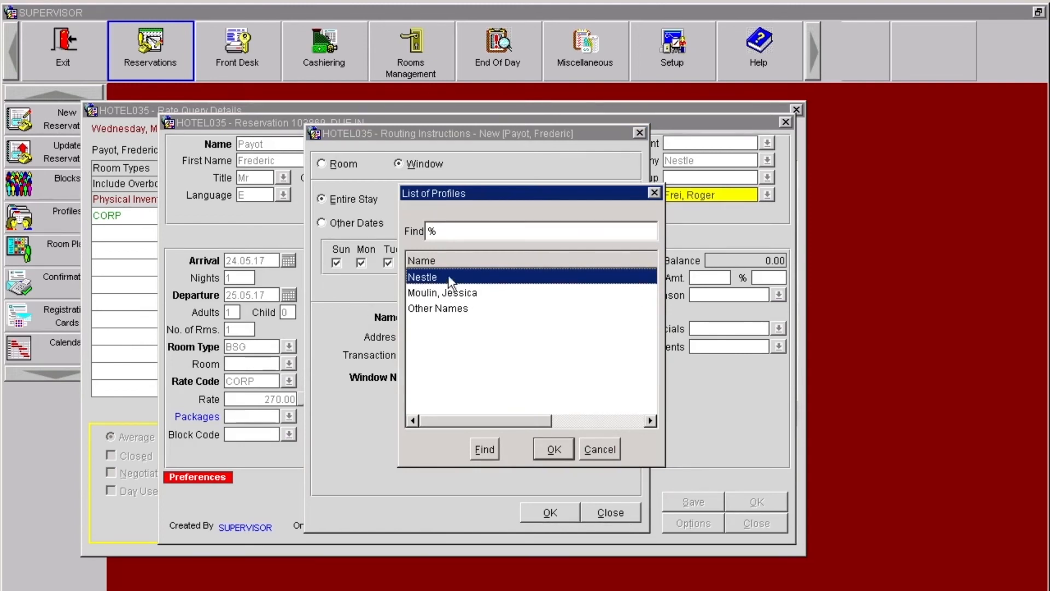
left_click(599, 450)
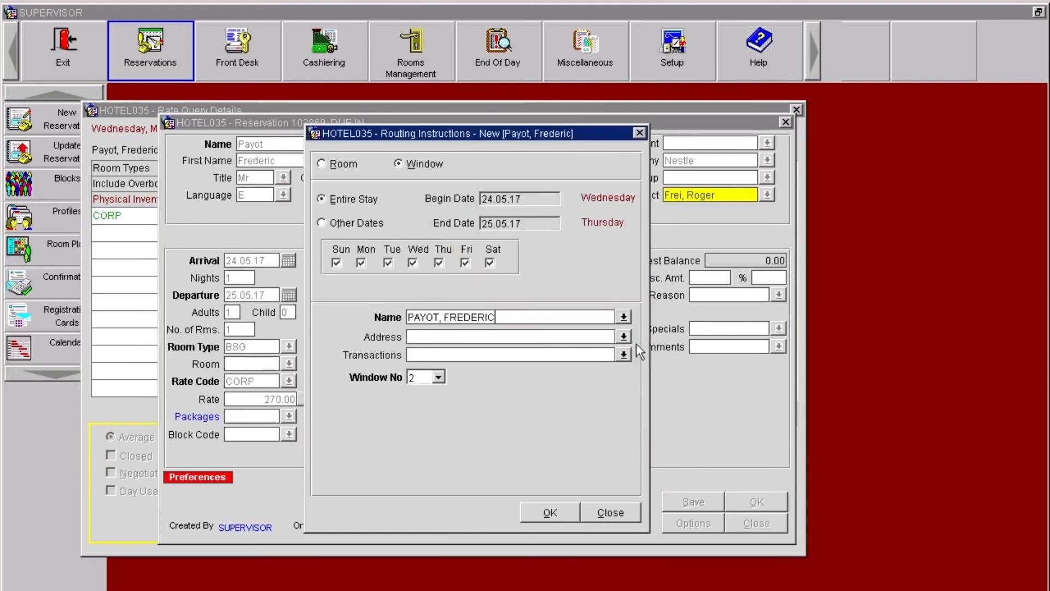
Step: Choose the Nestle profile as the name to route charges to and accept its BUSINESS address
left_click(623, 317)
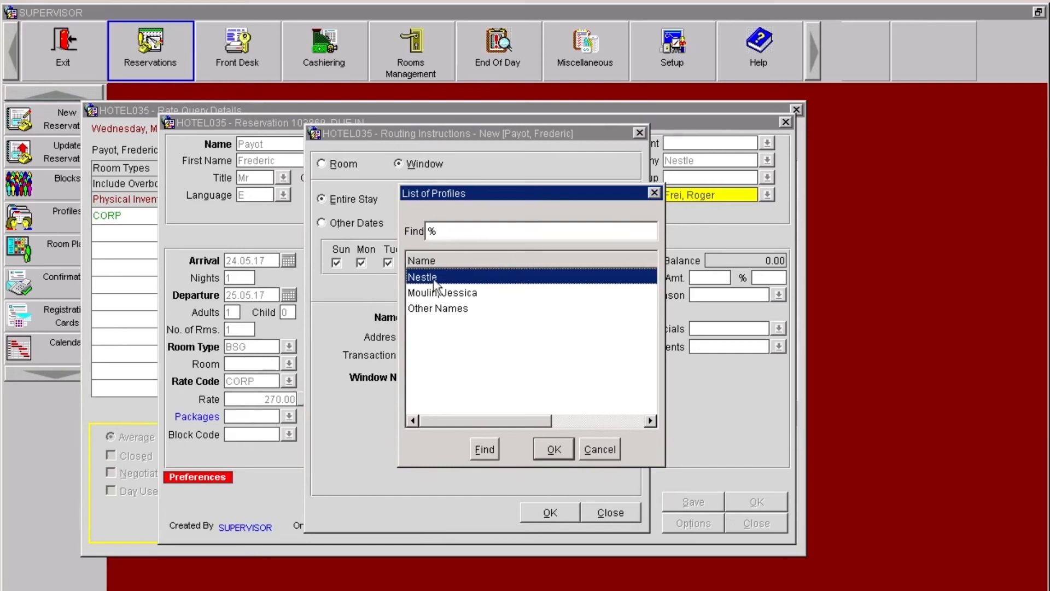
left_click(432, 296)
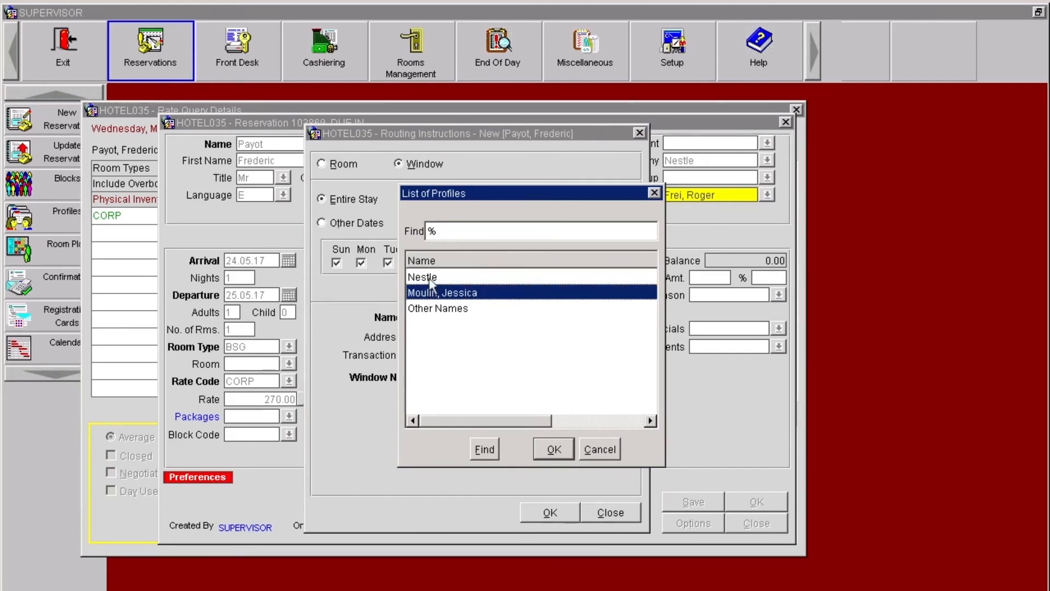
left_click(429, 280)
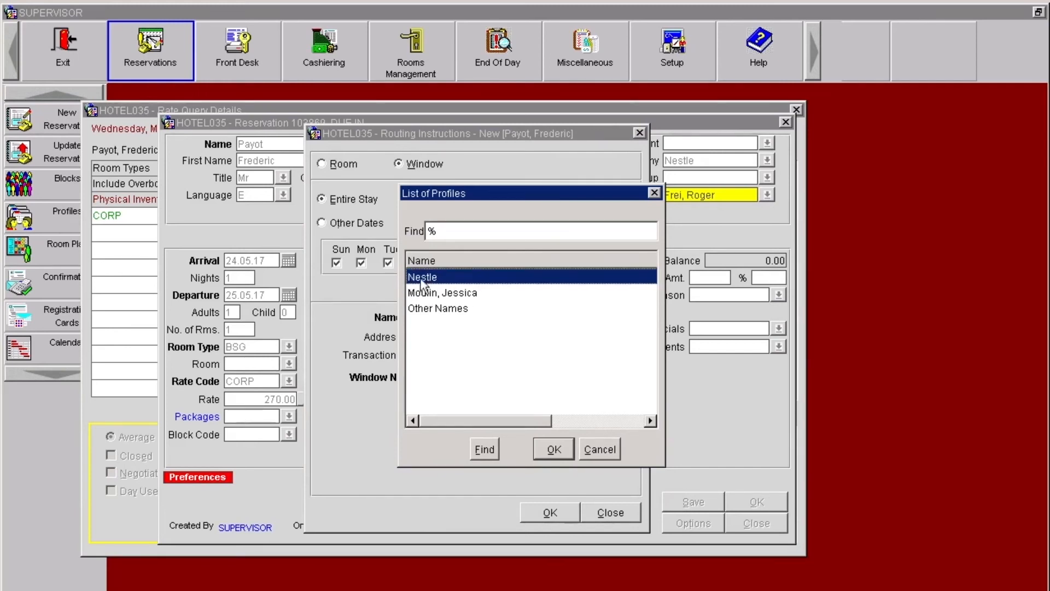
left_click(550, 445)
left_click(446, 345)
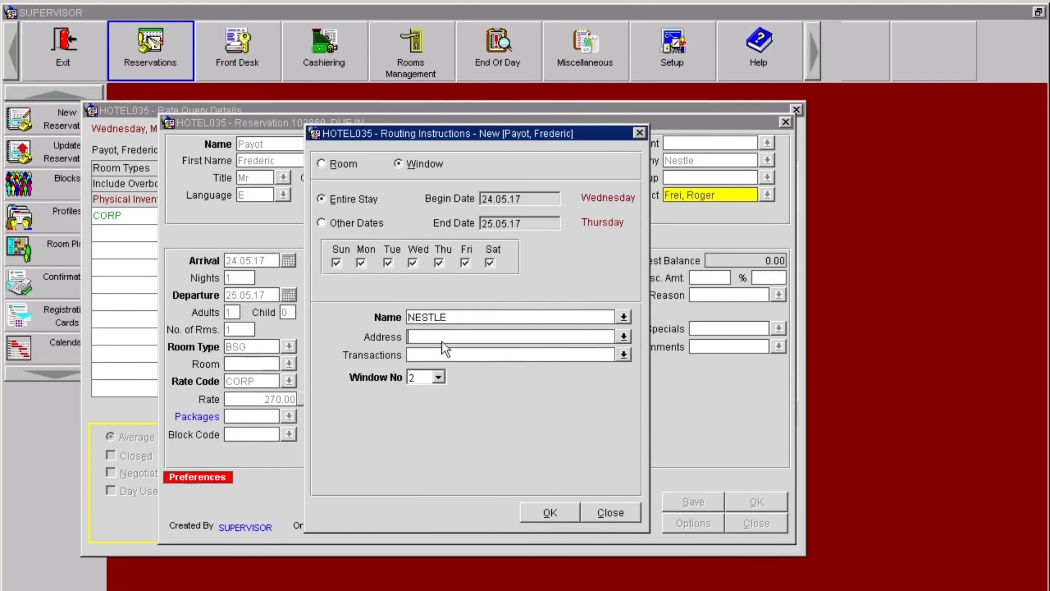
left_click(623, 337)
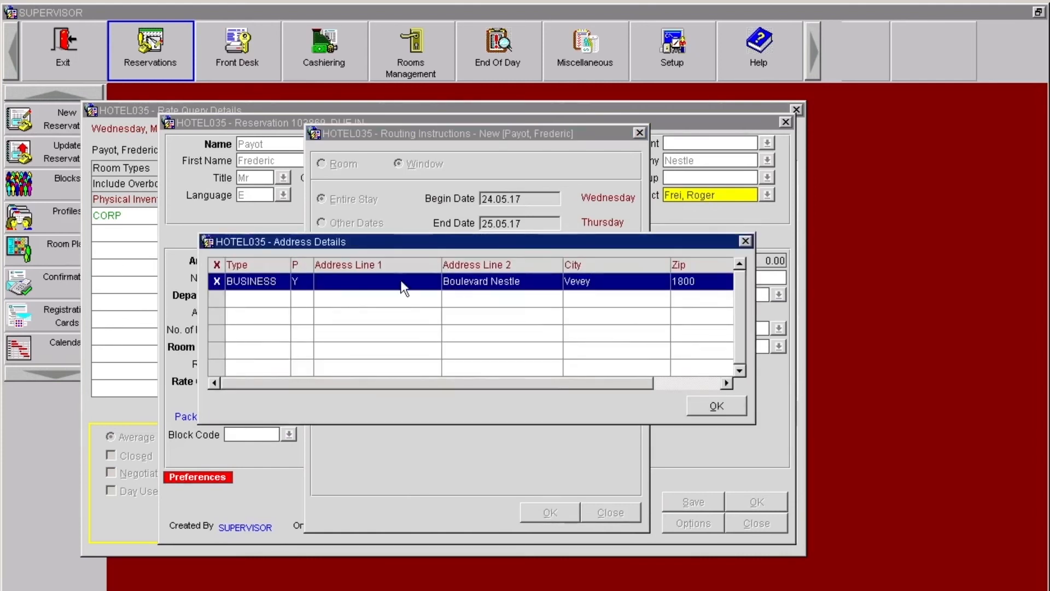
left_click(711, 405)
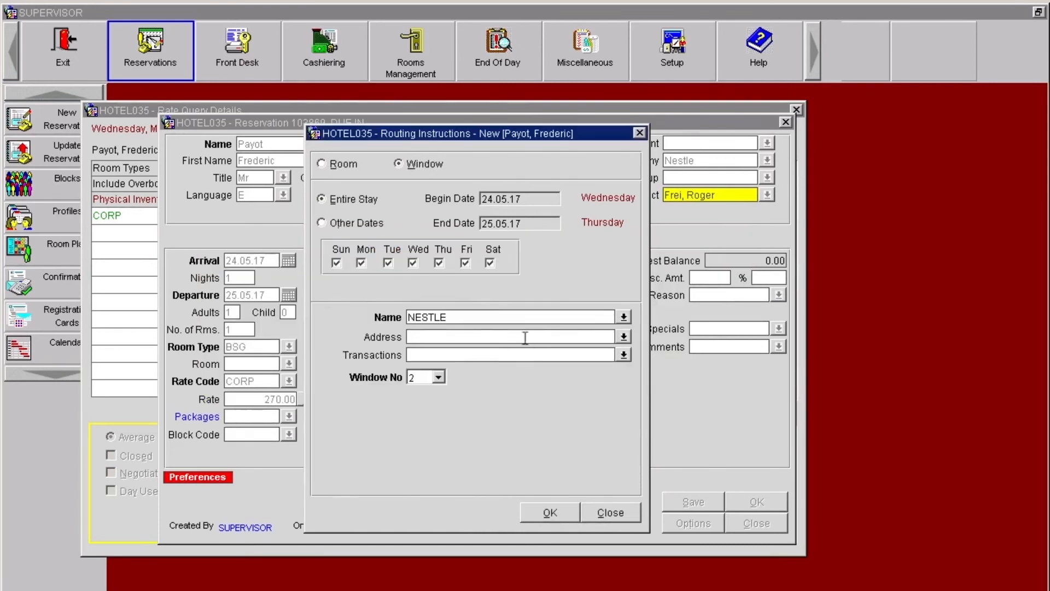
Step: Open the transaction codes for the routing instruction and examine the individual transactions alongside the routing codes
left_click(490, 356)
left_click(624, 356)
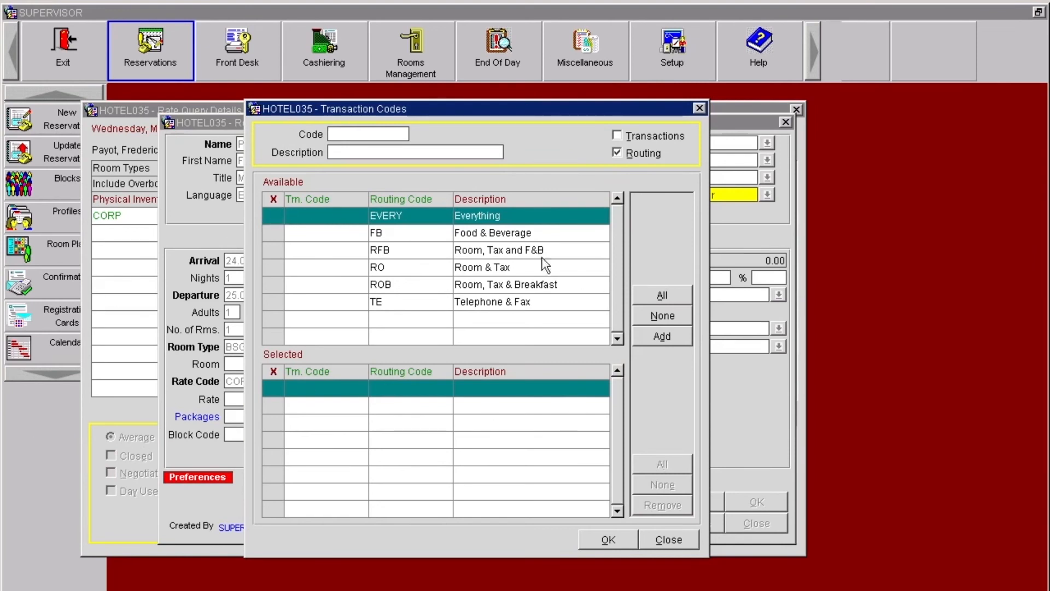
left_click(274, 215)
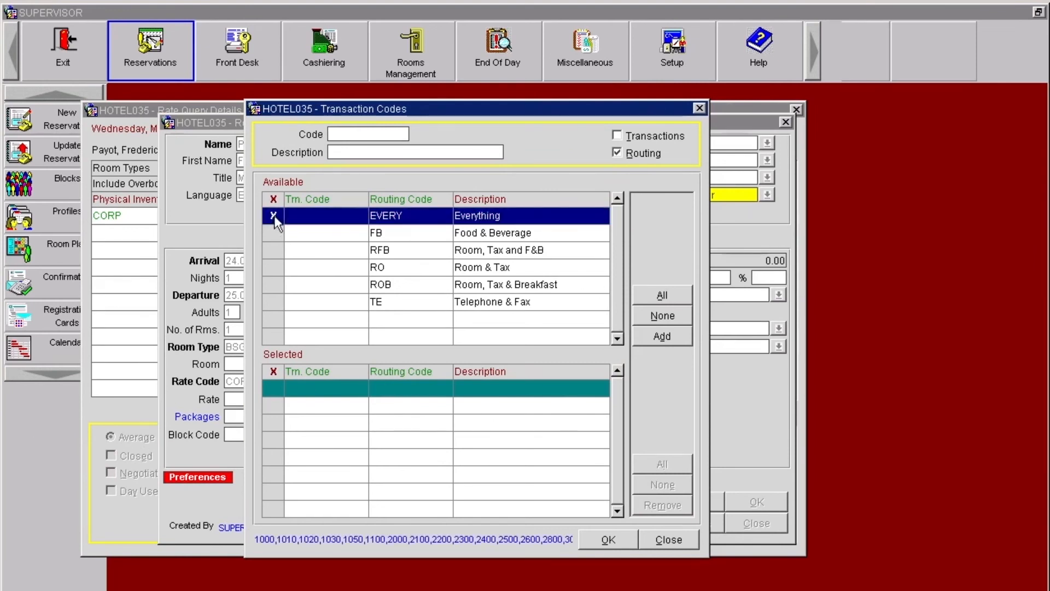
left_click(275, 219)
left_click(276, 216)
left_click(364, 153)
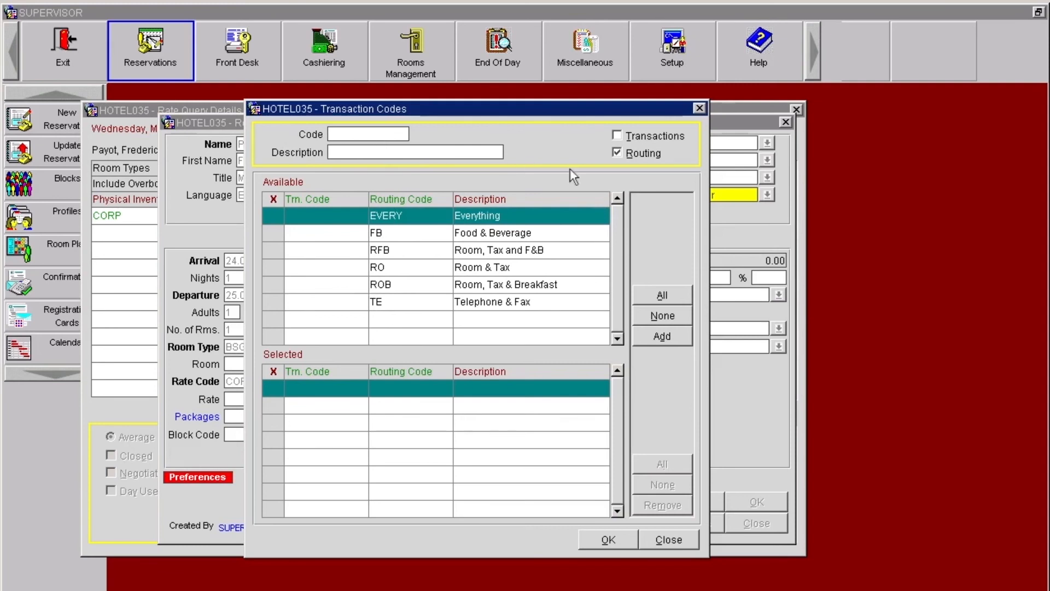
left_click(617, 135)
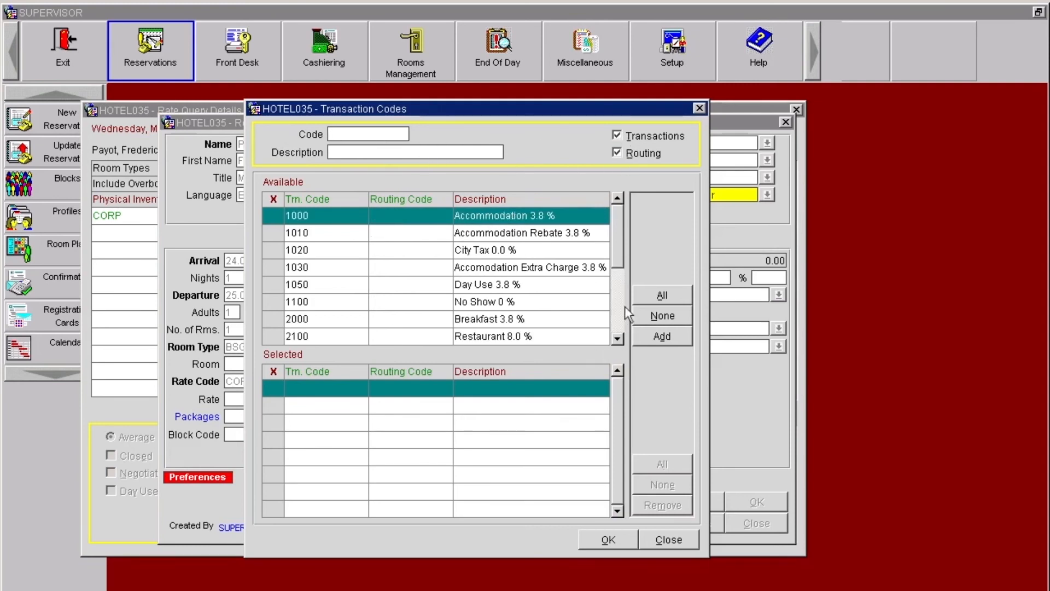
left_click(618, 322)
left_click(619, 222)
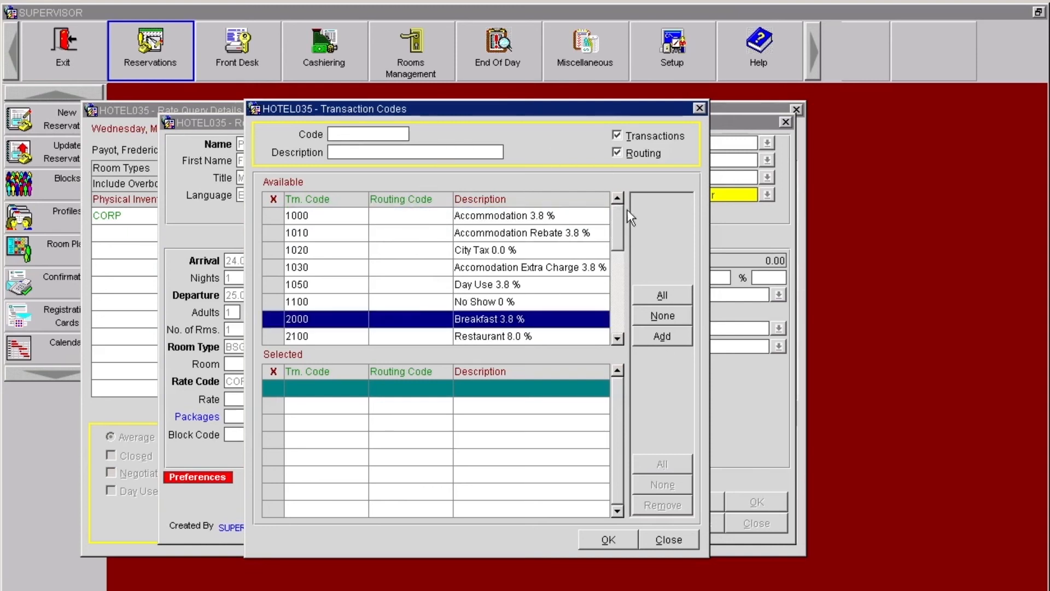
left_click(617, 135)
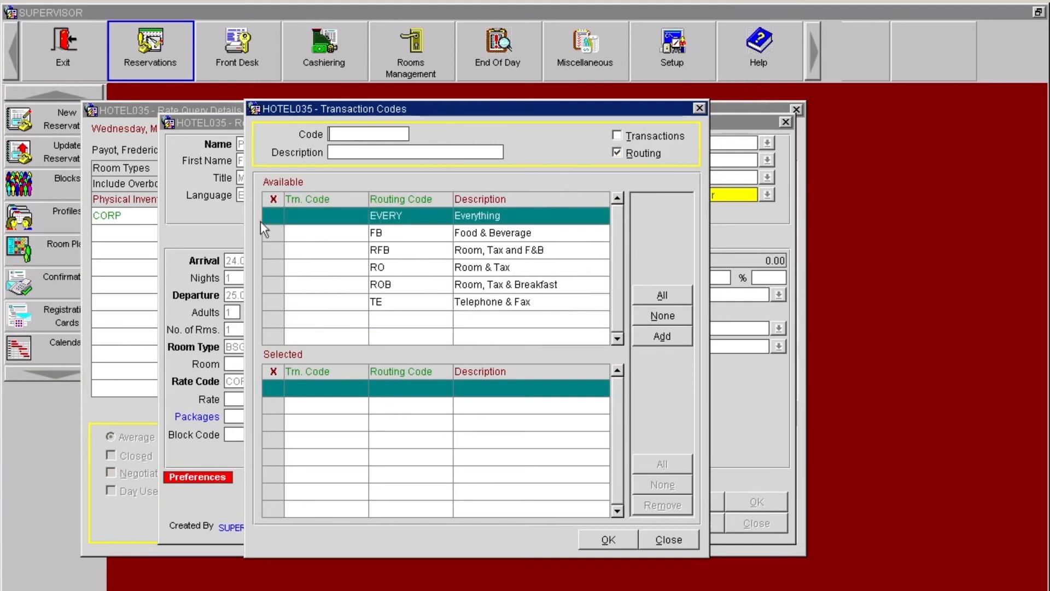
Step: Add the routing code EVERY (Everything) to the transactions routed to Nestle
left_click(276, 214)
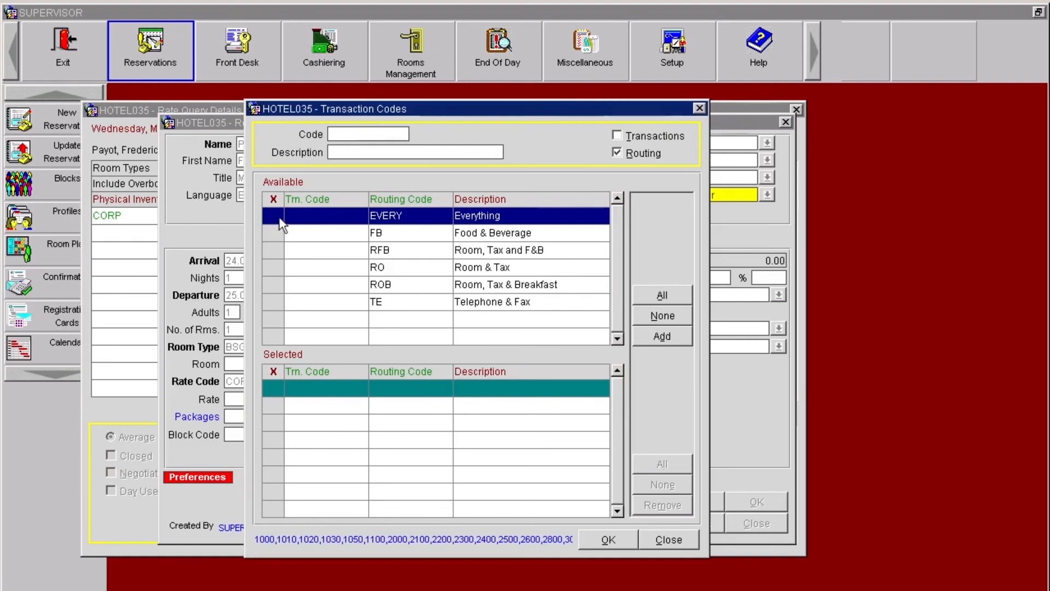
left_click(277, 214)
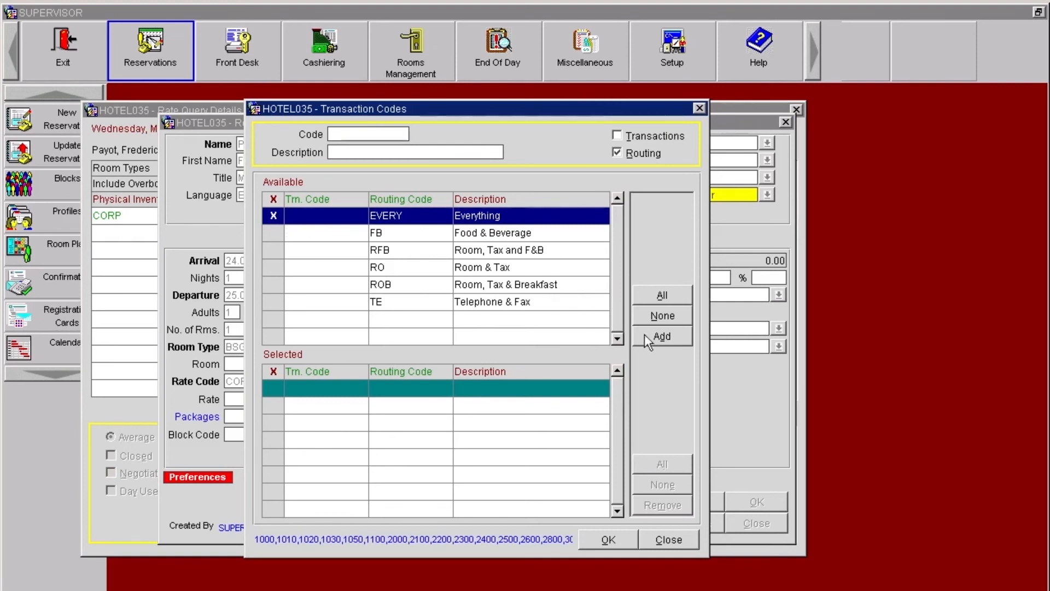
double_click(444, 218)
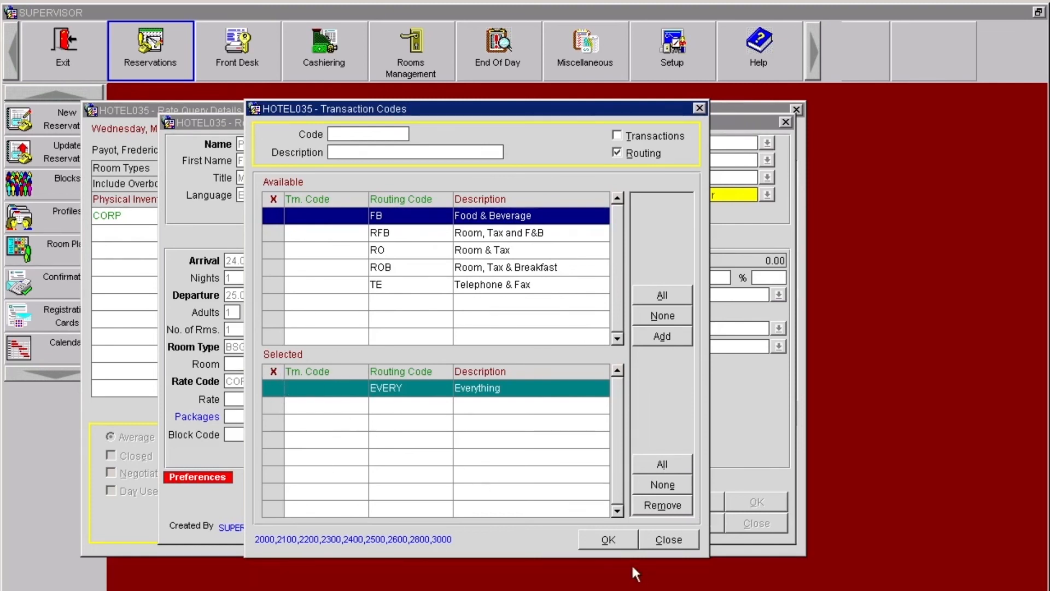
left_click(598, 540)
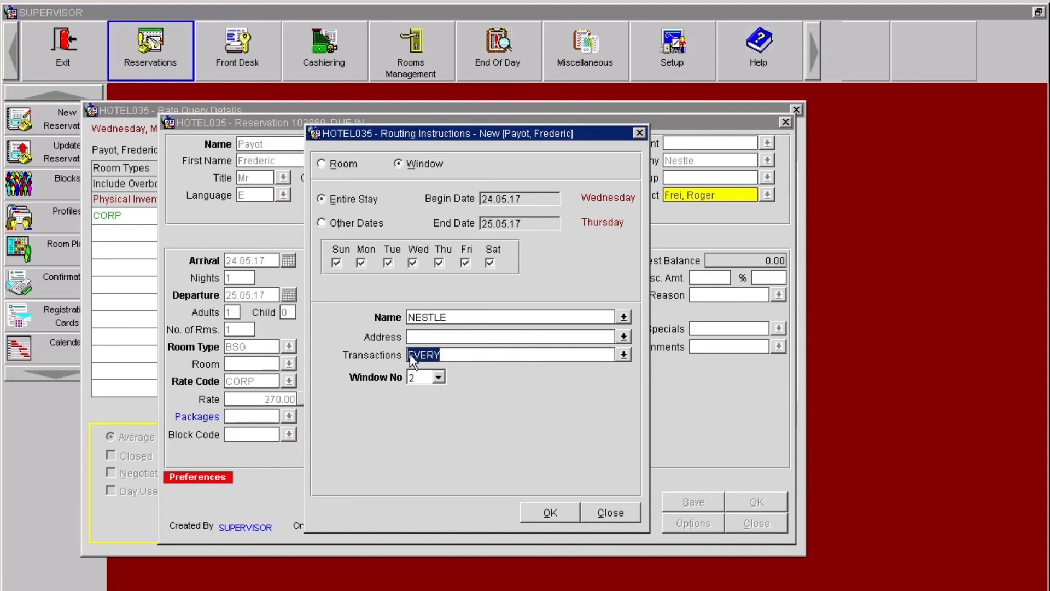
Step: Keep window number 2, confirm the routing instruction and return to the reservation
left_click(439, 378)
left_click(544, 400)
left_click(547, 513)
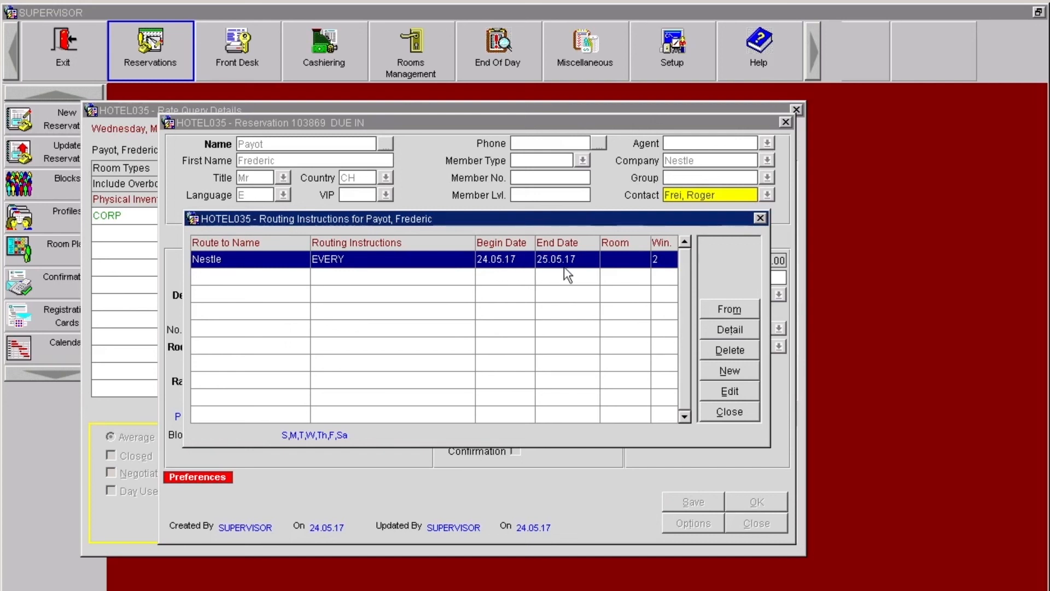
left_click(729, 411)
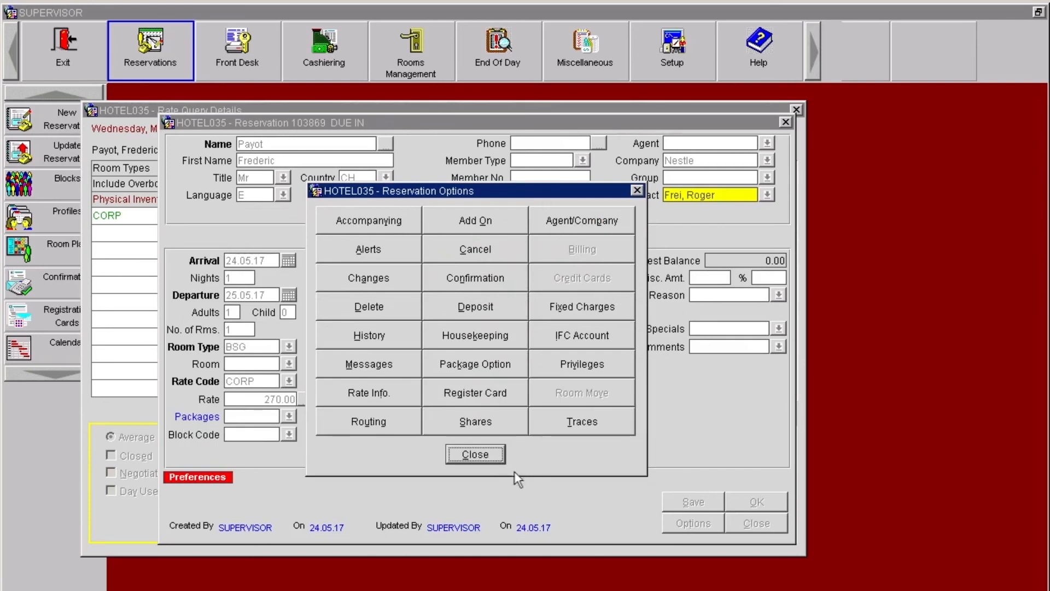
left_click(479, 459)
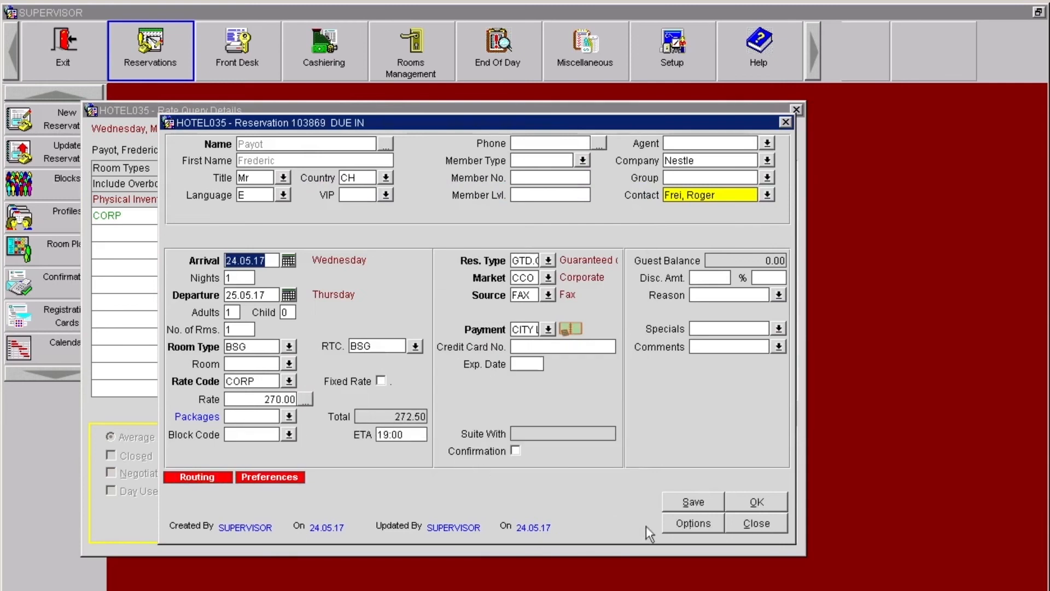
Step: Save and close the reservation, and close the rate query
left_click(670, 502)
left_click(753, 525)
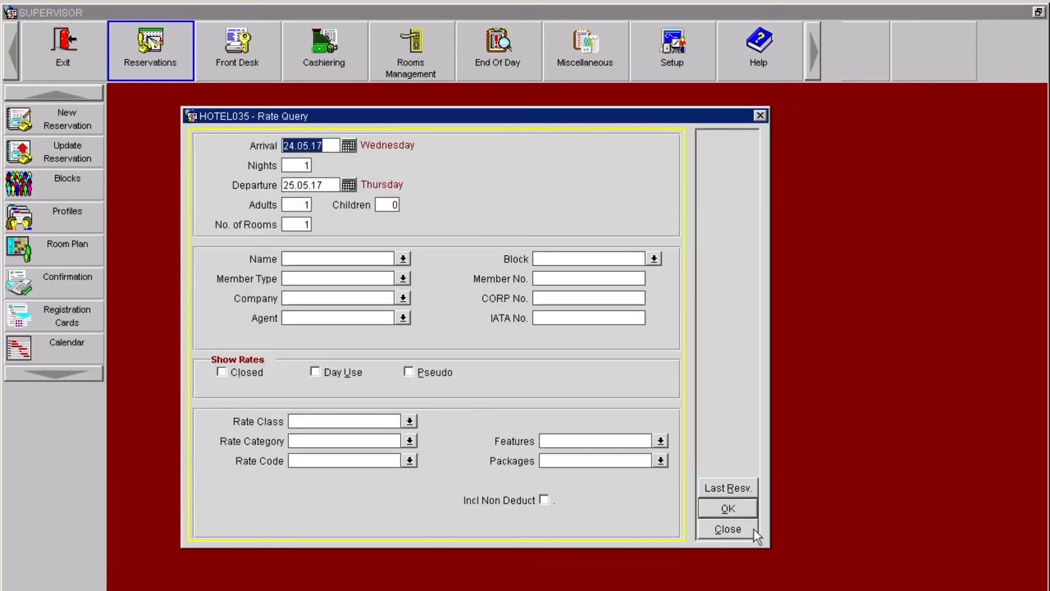
left_click(755, 531)
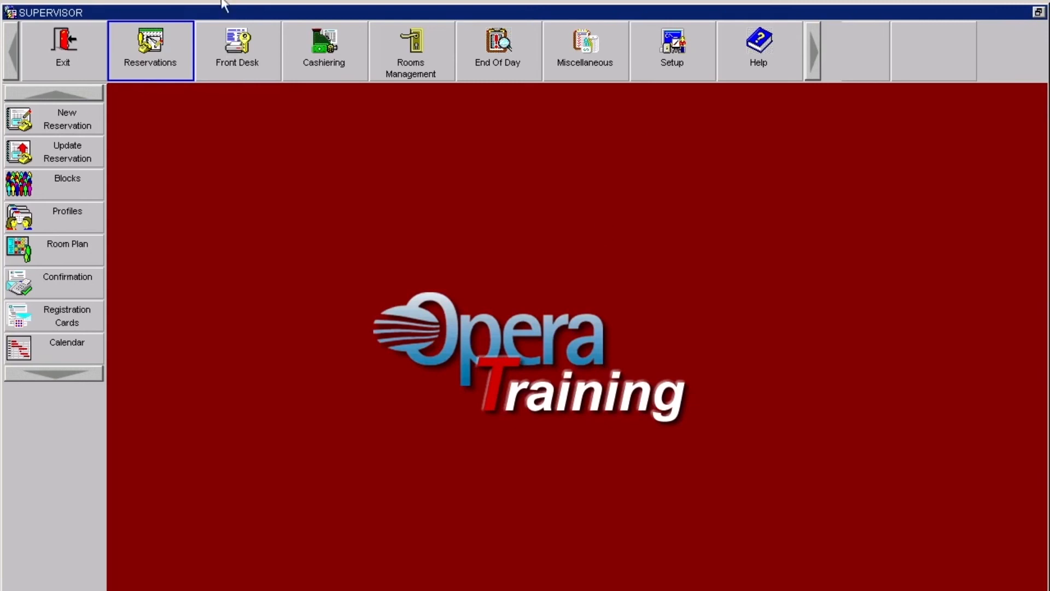
Step: Search the existing reservations by the start of the guest's surname and open the guest's reservation
left_click(151, 63)
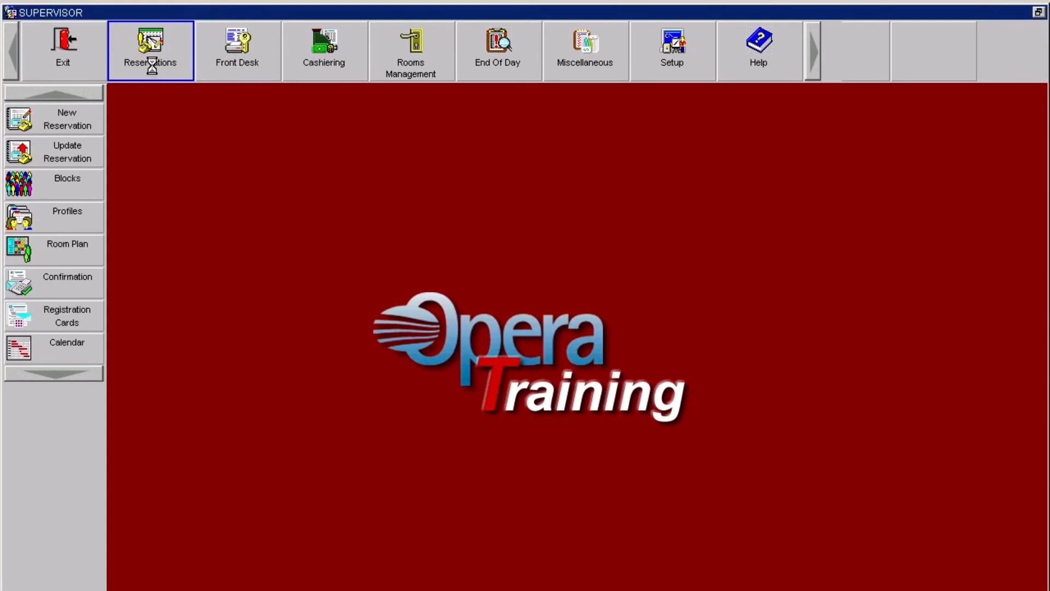
left_click(64, 150)
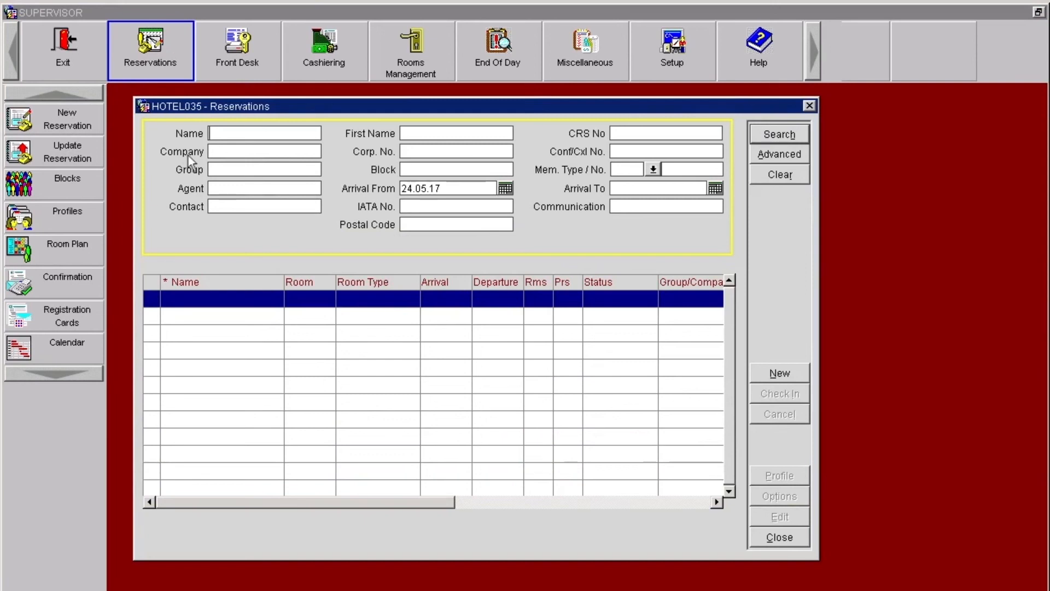
type("pay")
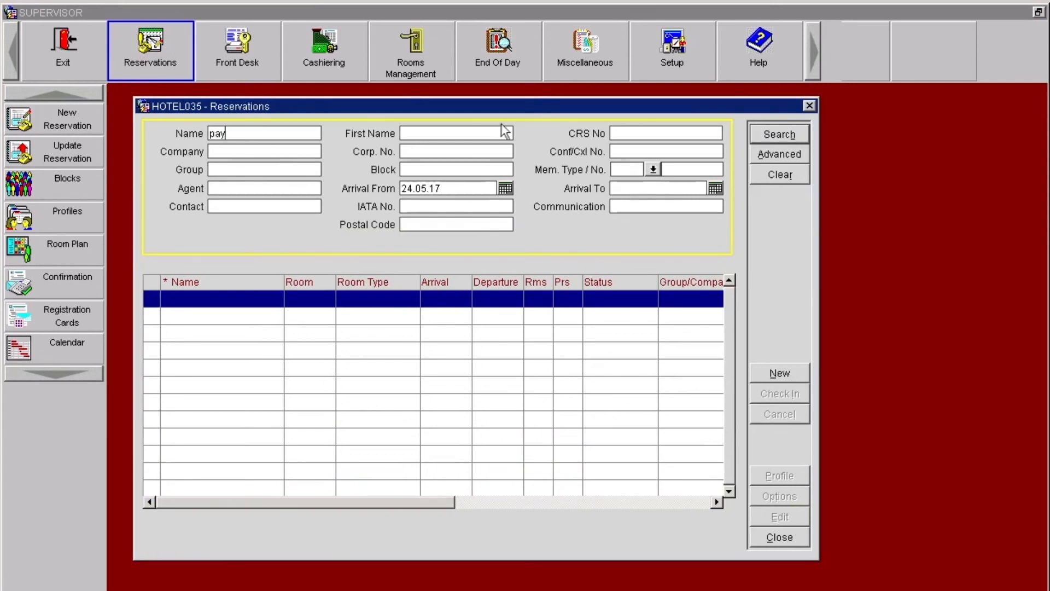
left_click(799, 134)
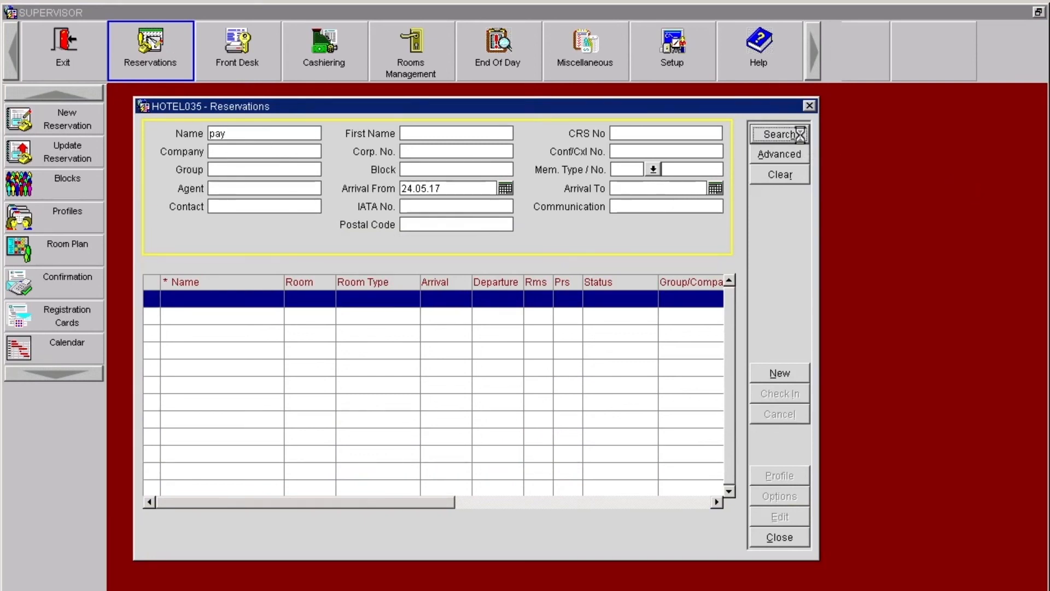
double_click(240, 300)
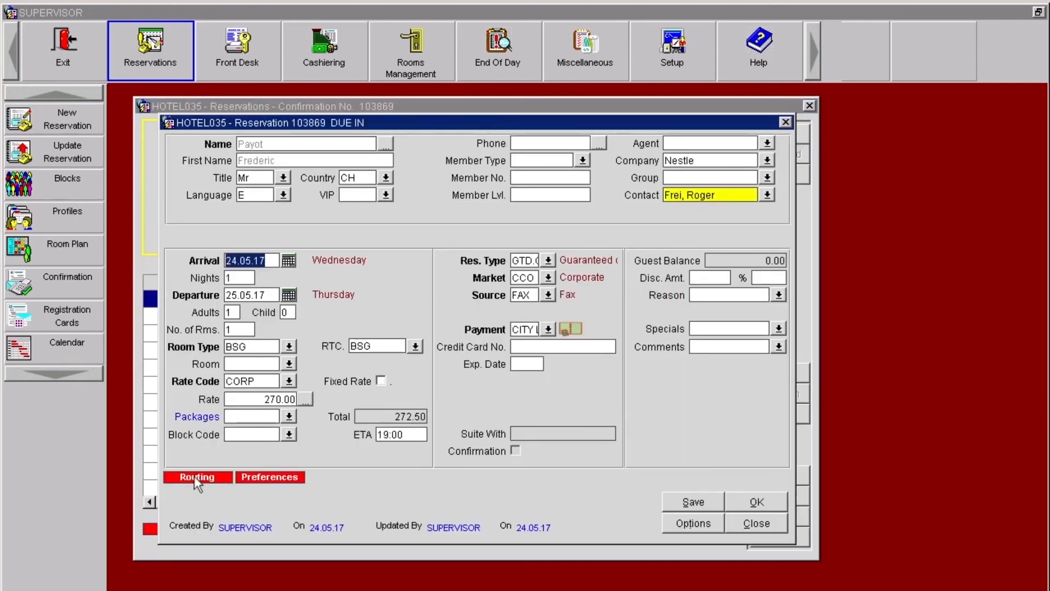
Step: Review the reservation's routing instructions and guest preferences
left_click(194, 476)
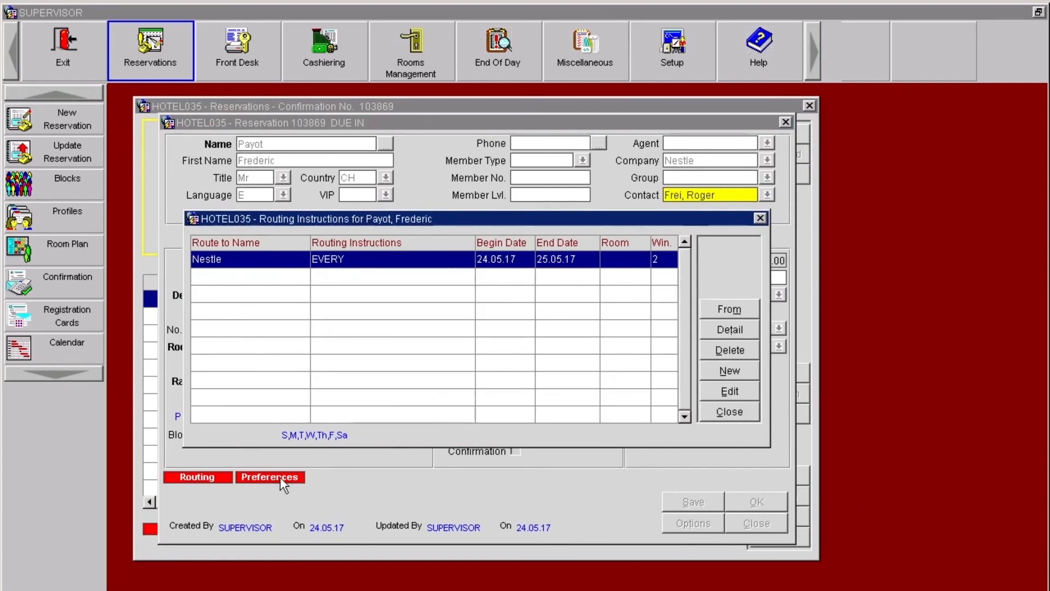
key("alt+c")
left_click(261, 481)
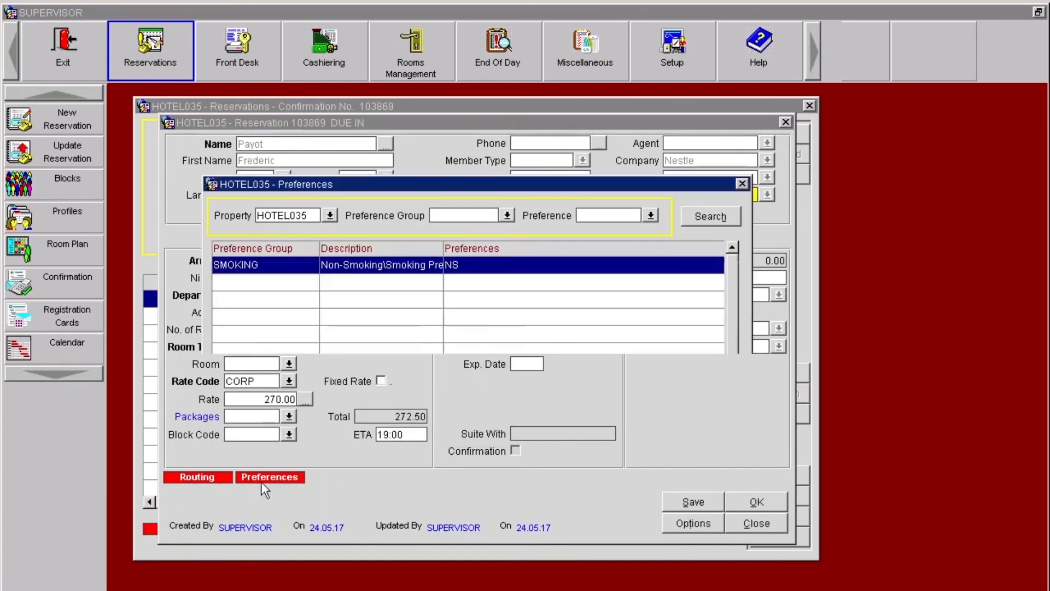
left_click(715, 454)
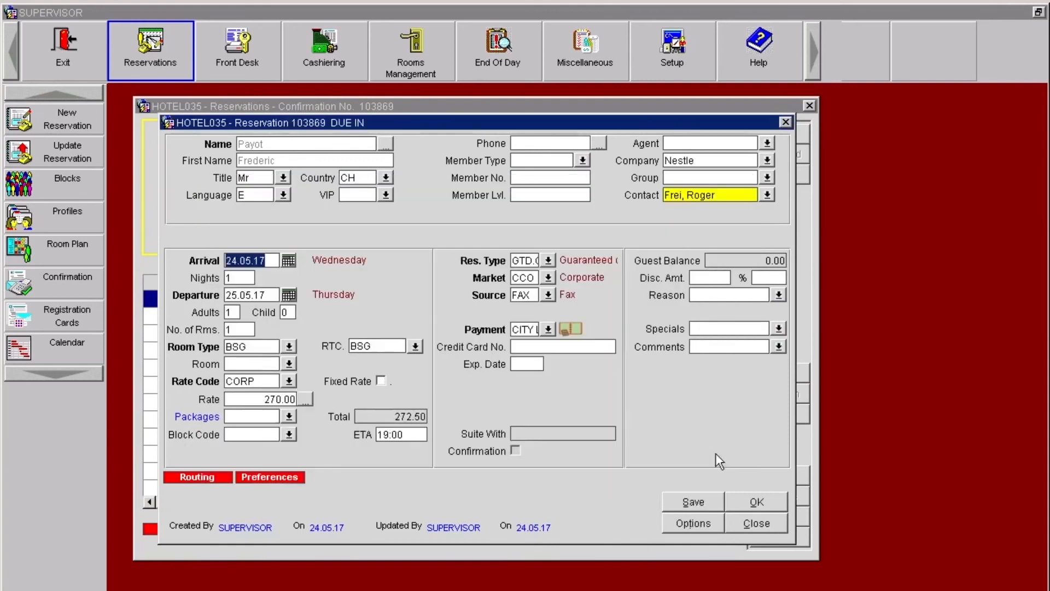